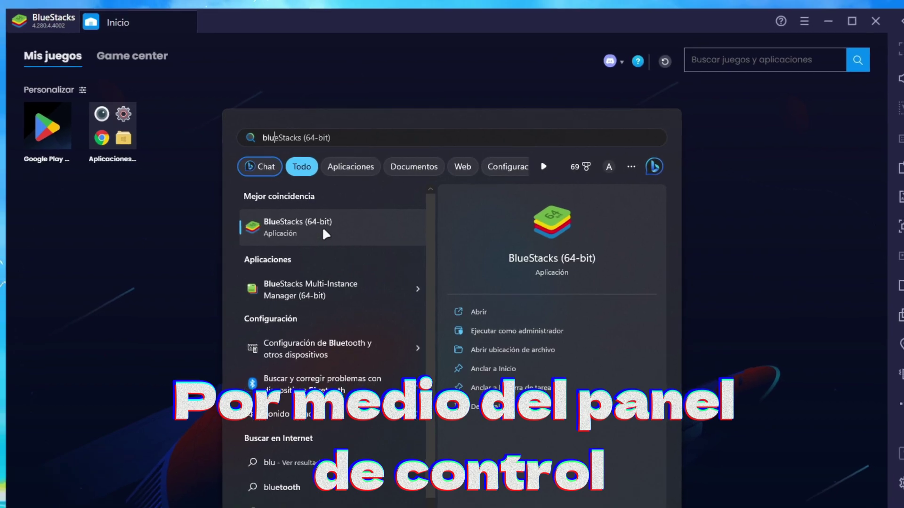
- Bring up the uninstall option for BlueStacks (64-bit) from the Windows search results, and close the running BlueStacks emulator
right_click(320, 230)
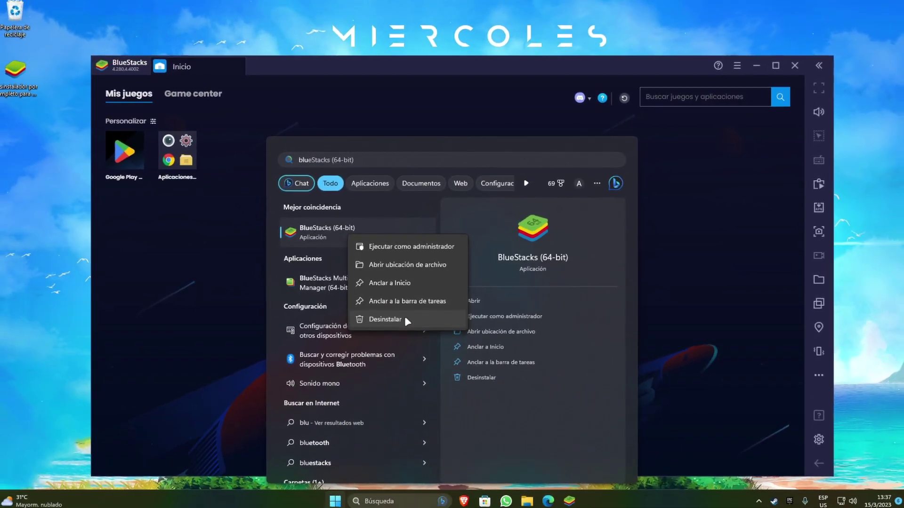
left_click(509, 118)
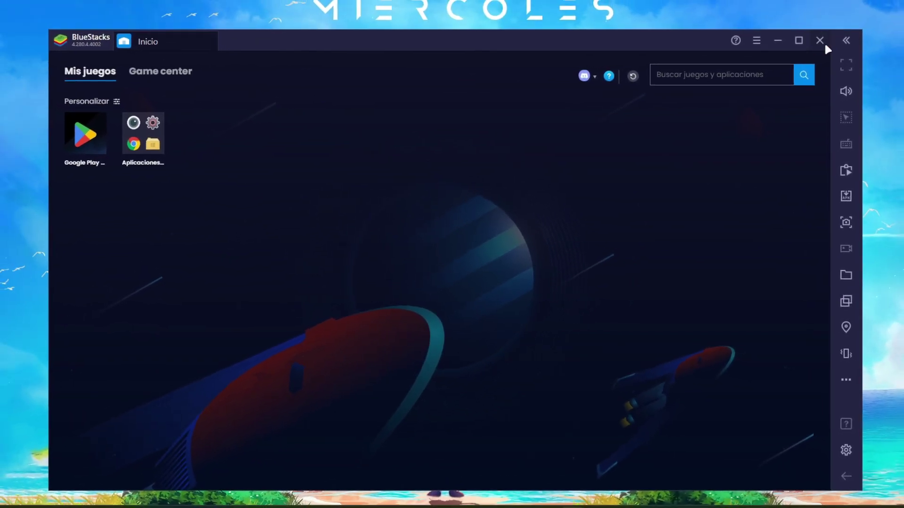
left_click(822, 42)
left_click(496, 352)
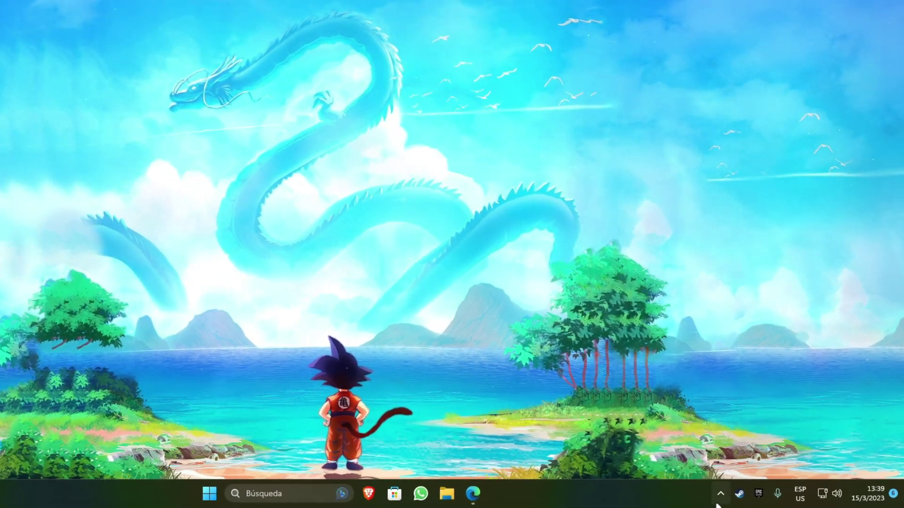
- Check the hidden tray icons and the Task Manager process list for BlueStacks processes still running in the background
left_click(753, 496)
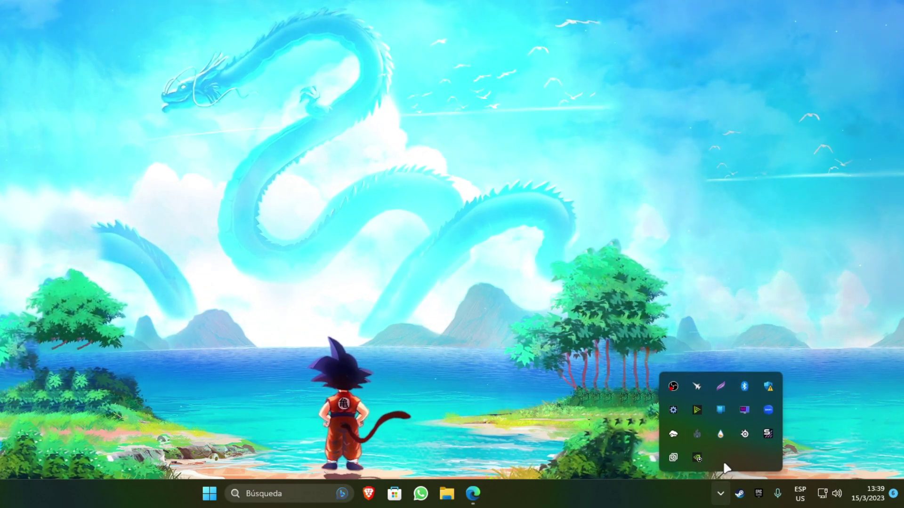
right_click(599, 496)
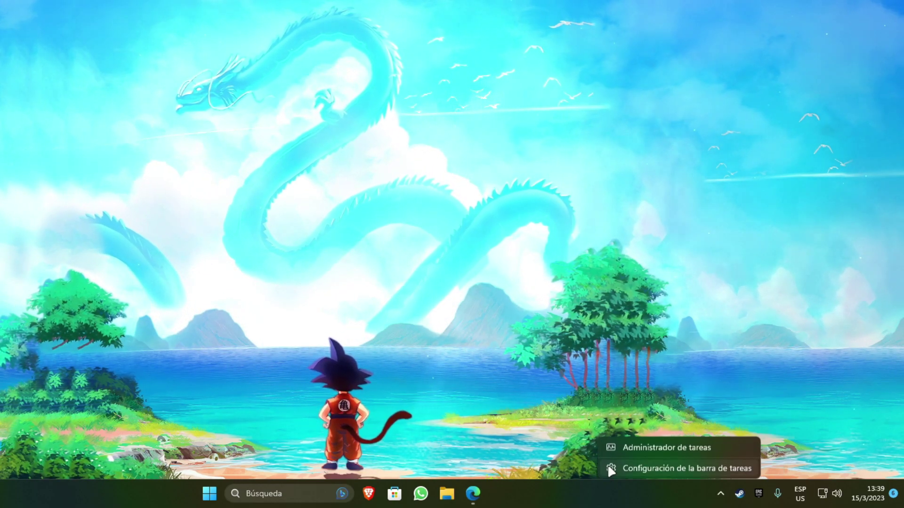
left_click(625, 445)
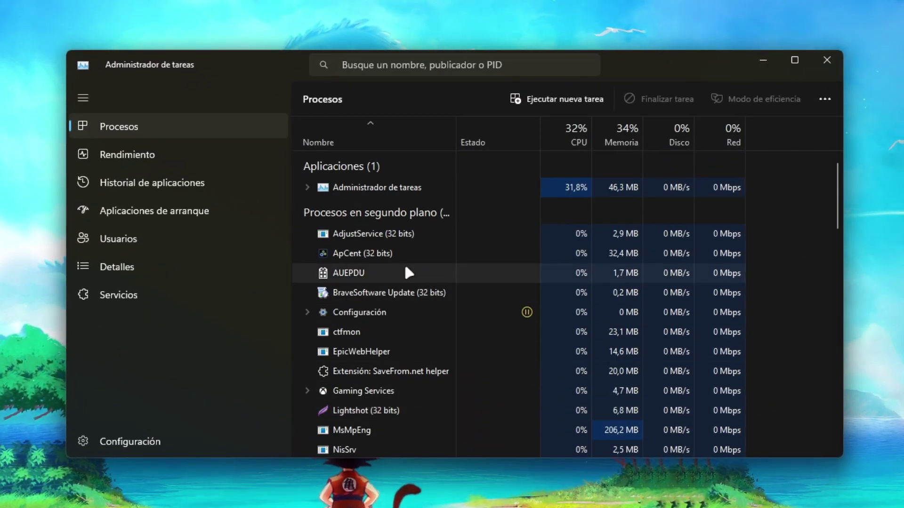
scroll(383, 233, "down", 3)
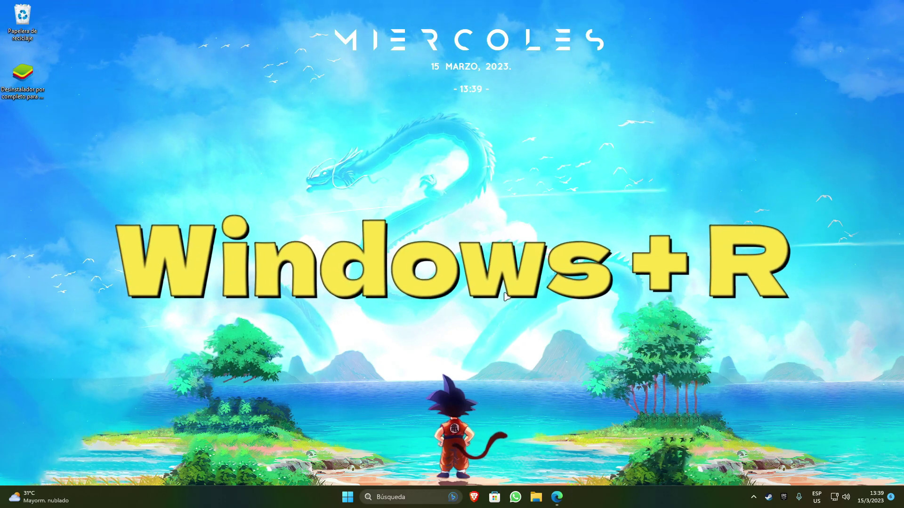
- Open the user's temporary files folder by running %temp%
key("super+r")
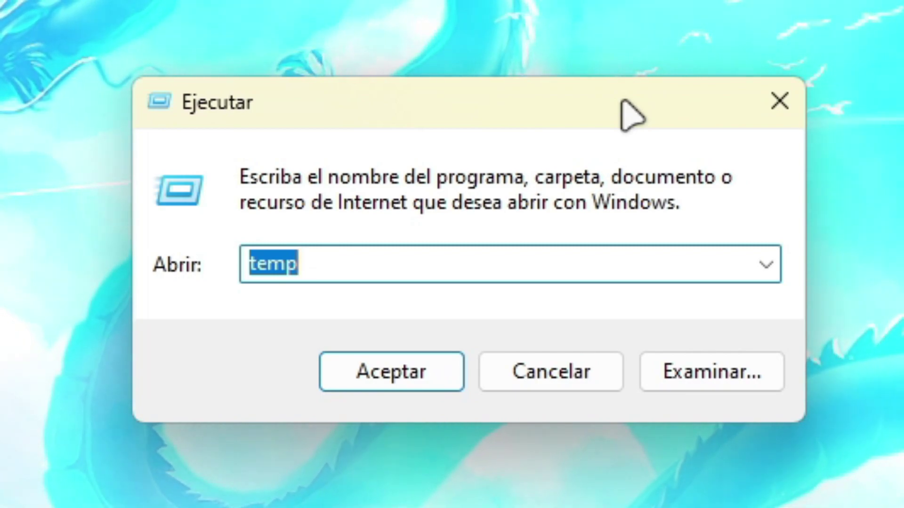
type("%temp%")
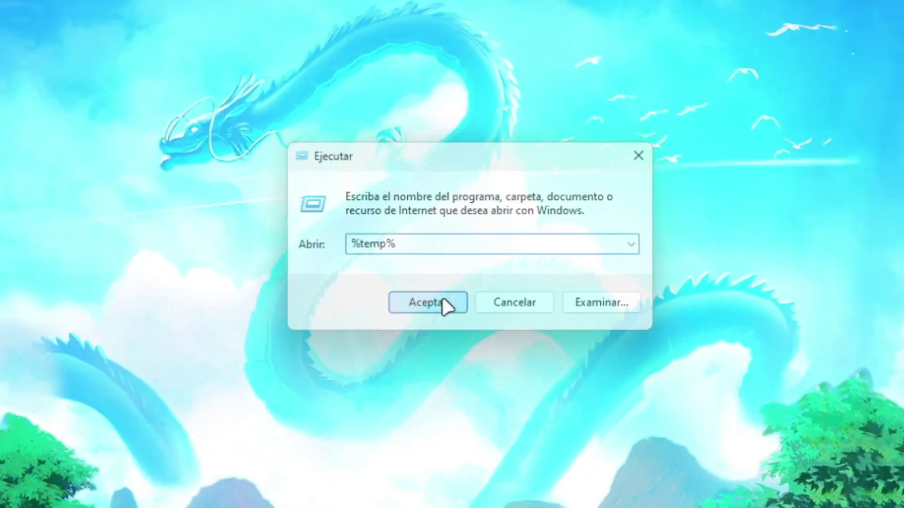
left_click(424, 370)
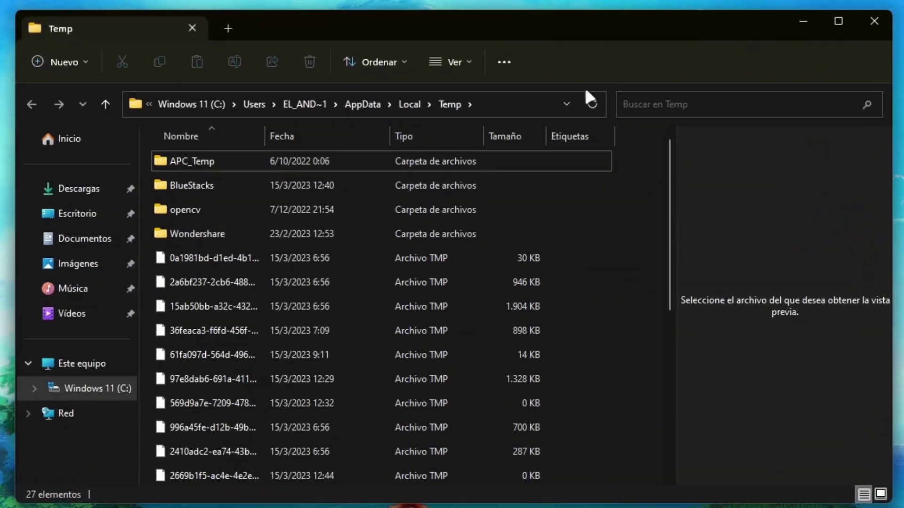
- Delete all files and folders in the Temp folder, including BlueStacks, skip every item in use, and close the folder window
left_click(212, 186)
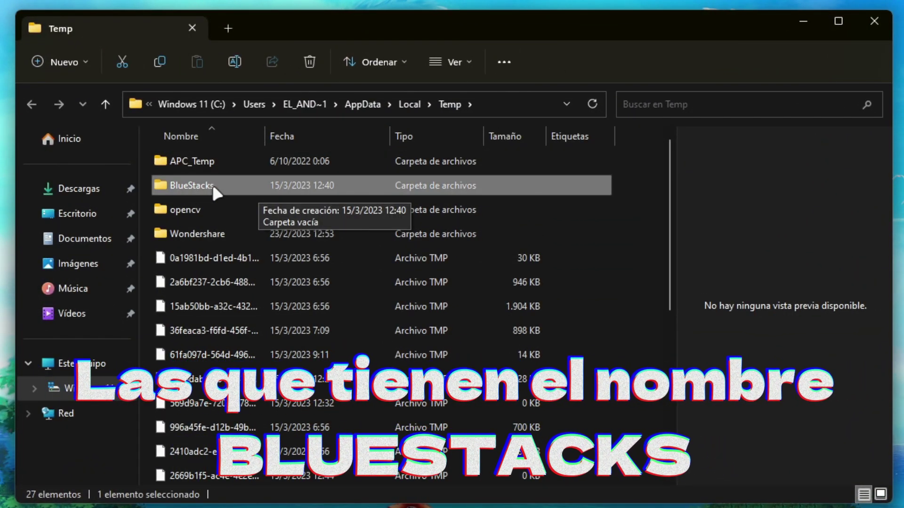
scroll(227, 273, "down", 5)
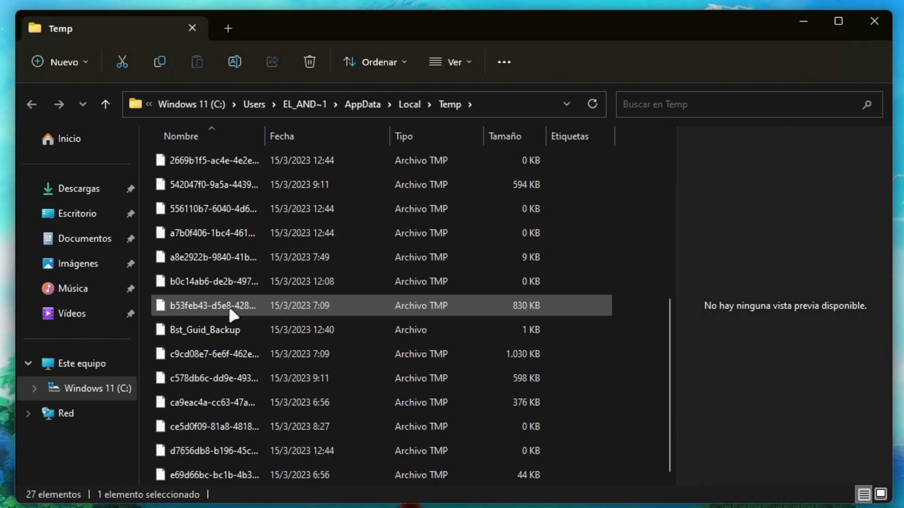
scroll(250, 428, "up", 5)
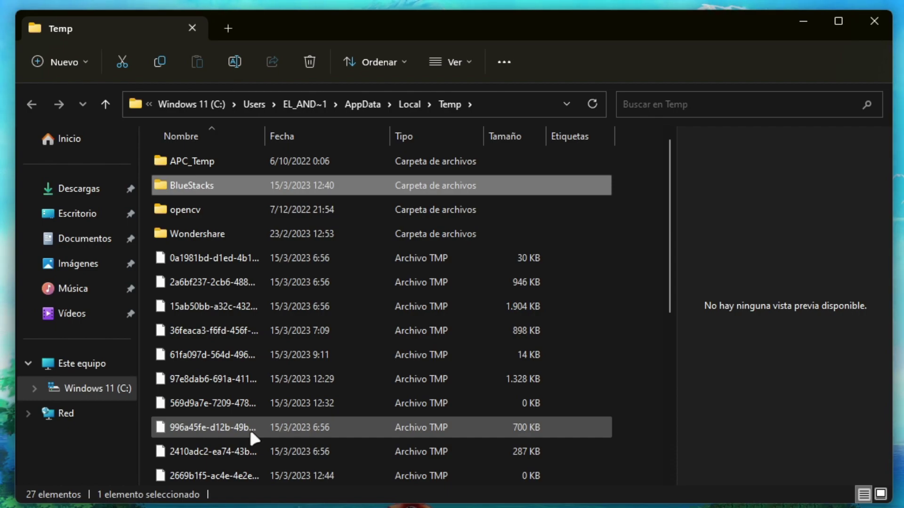
left_click_drag(144, 154, 263, 483)
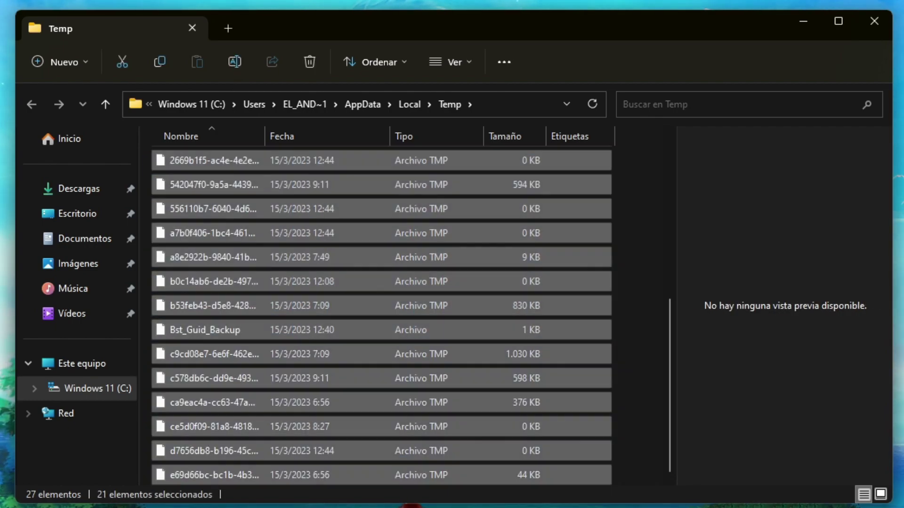
scroll(305, 233, "up", 5)
right_click(304, 213)
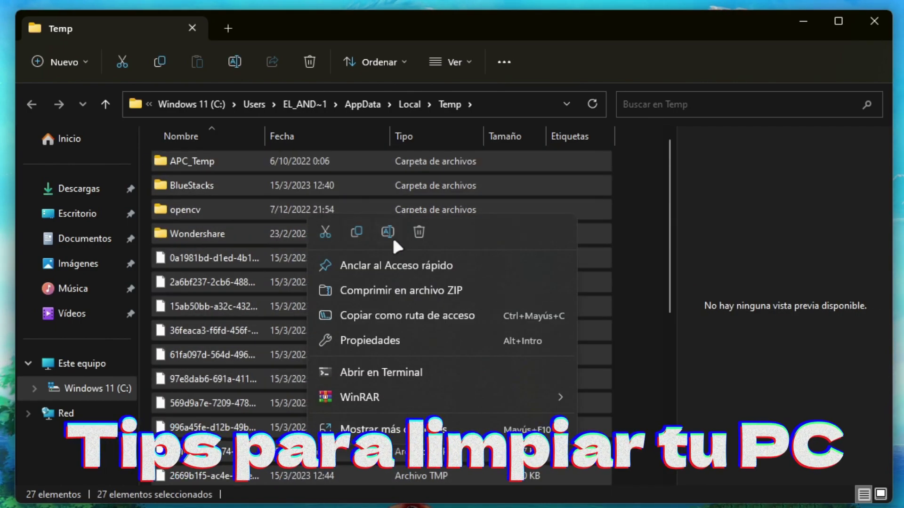
left_click(419, 231)
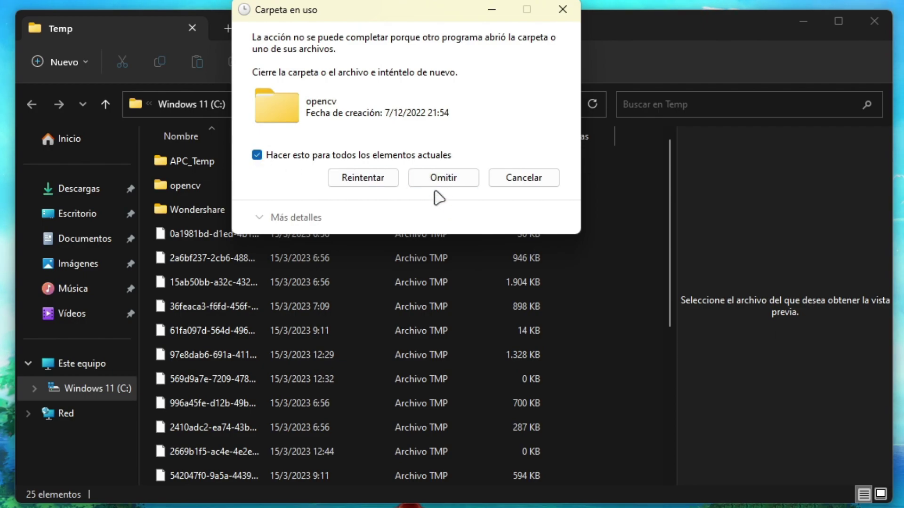
left_click(444, 177)
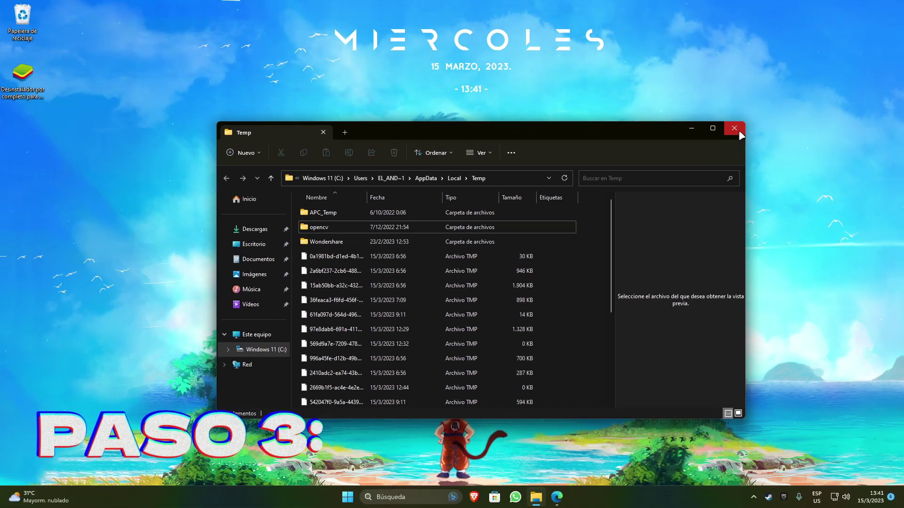
left_click(874, 21)
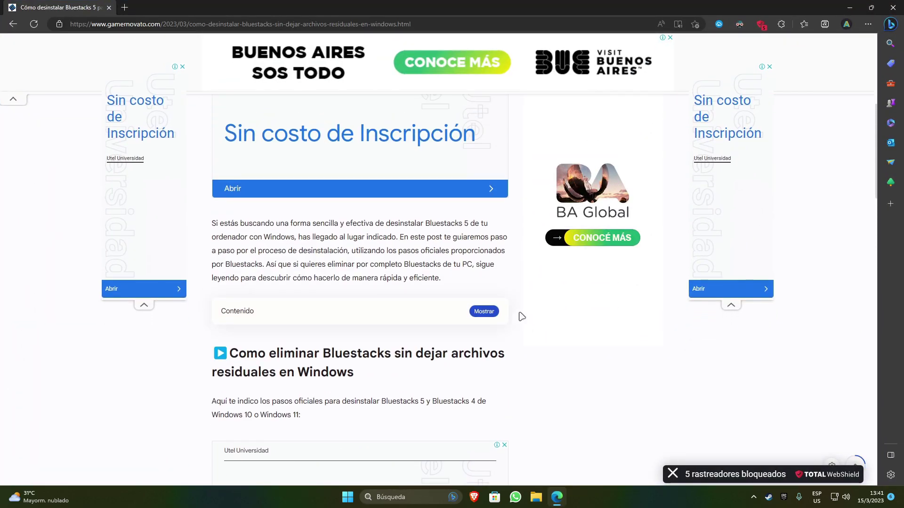
- Look through the BlueStacks removal article, move the complete uninstaller to the middle of the desktop, run it and accept its final message
scroll(521, 317, "down", 15)
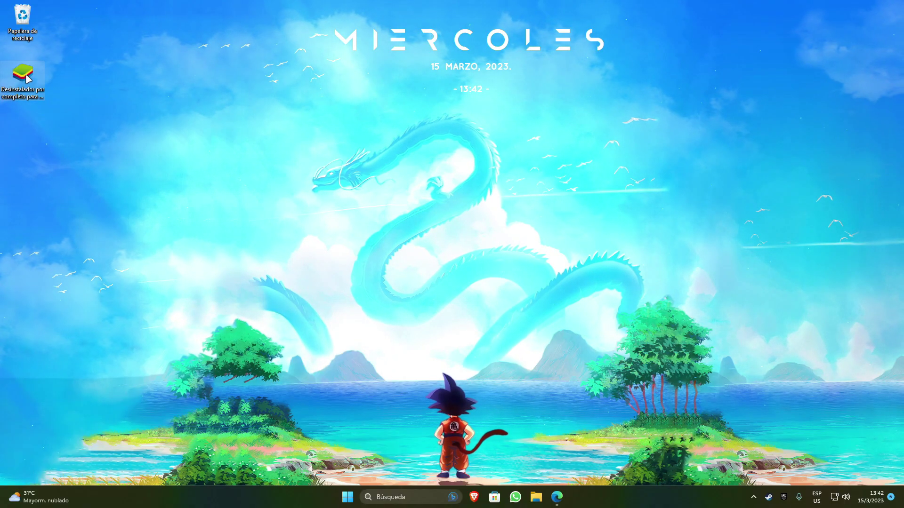
left_click_drag(27, 79, 474, 241)
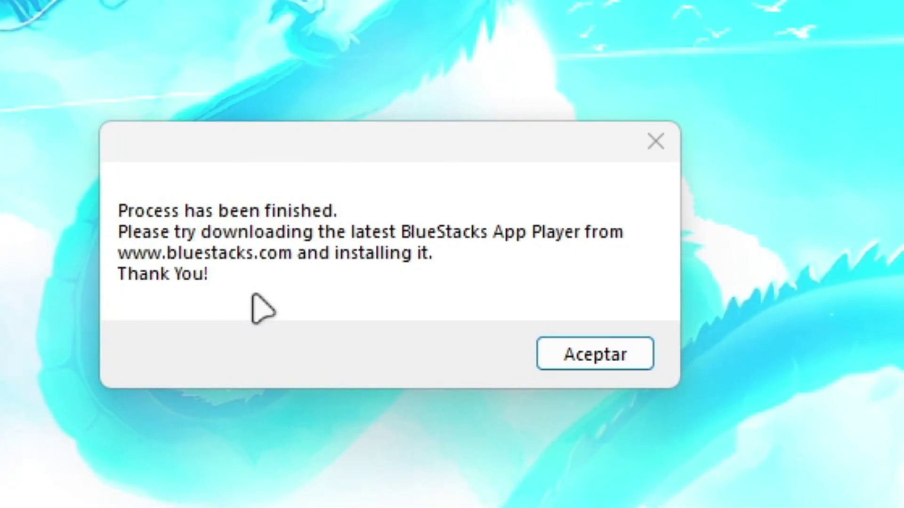
left_click(604, 354)
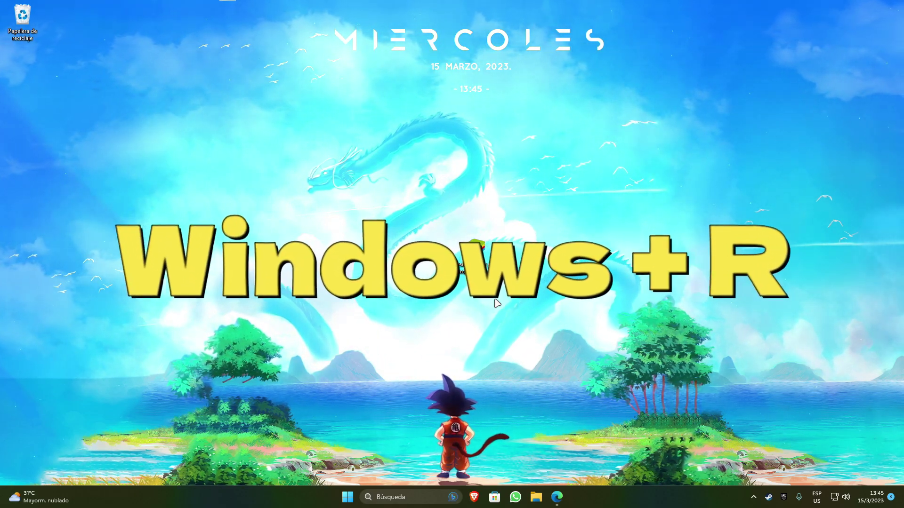
- Open the AppData folder by running appdata, and go into its Local folder
key("super+r")
left_click_drag(116, 392, 476, 285)
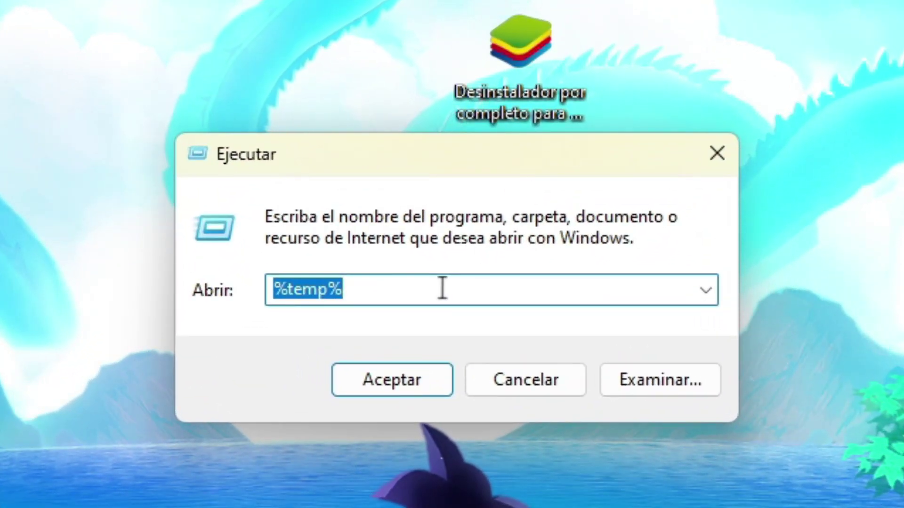
type("appdata")
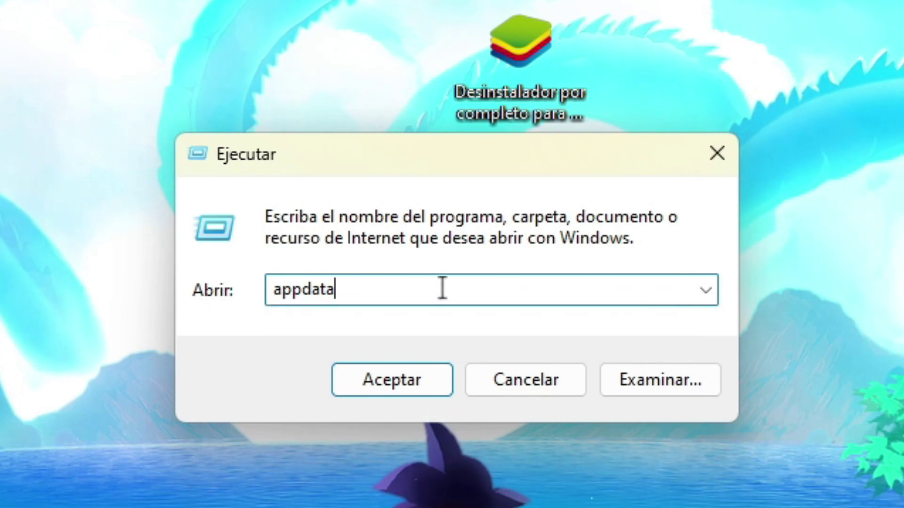
left_click(403, 389)
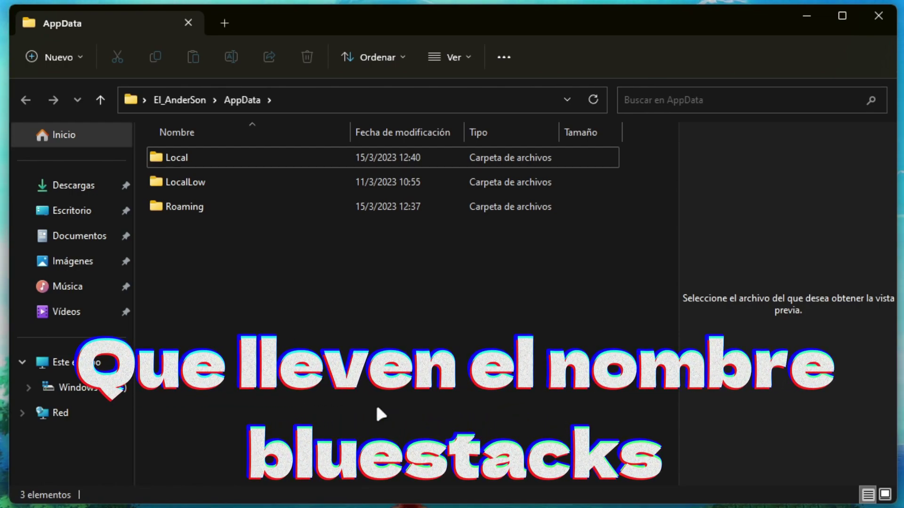
double_click(177, 155)
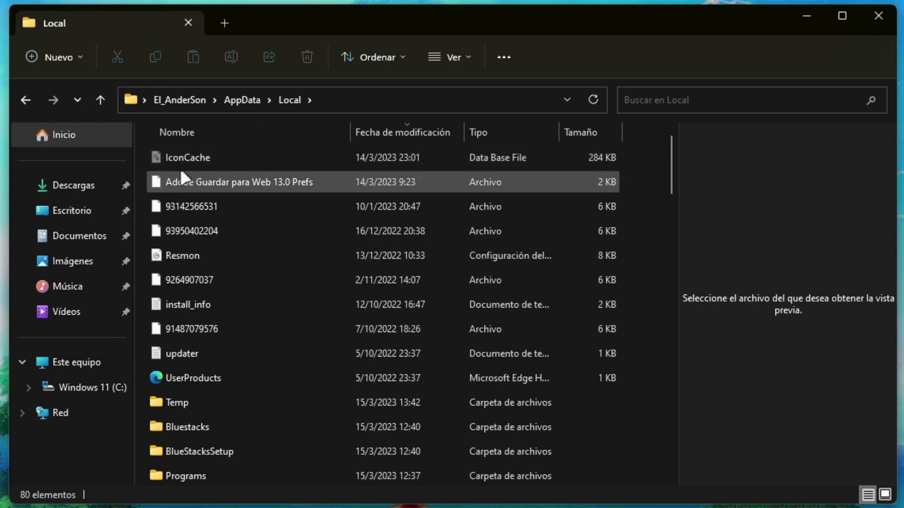
- Look through the Local folder for BlueStacks folders by jumping between the entries that start with B
left_click(181, 173)
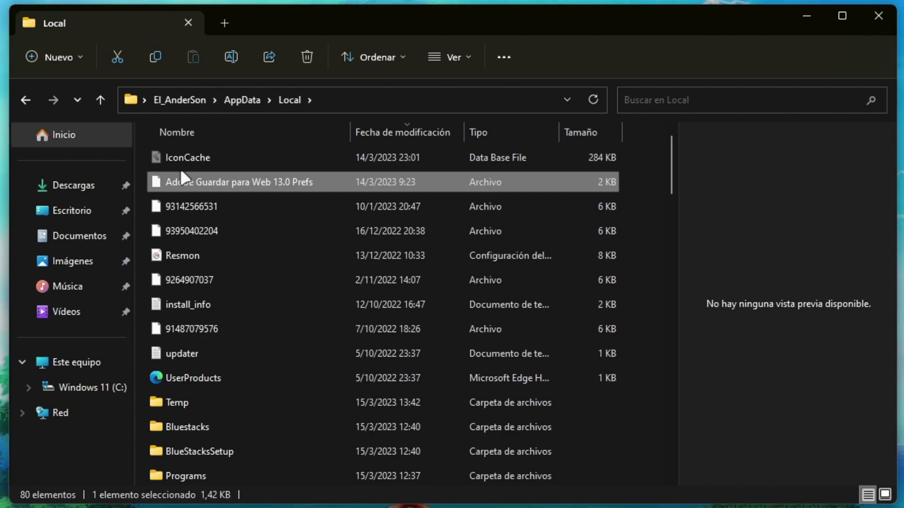
scroll(198, 235, "down", 3)
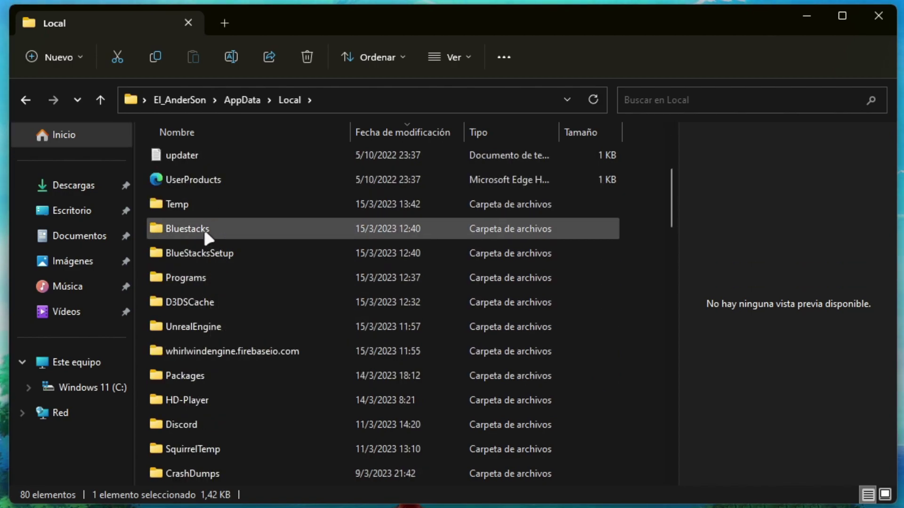
left_click(208, 257)
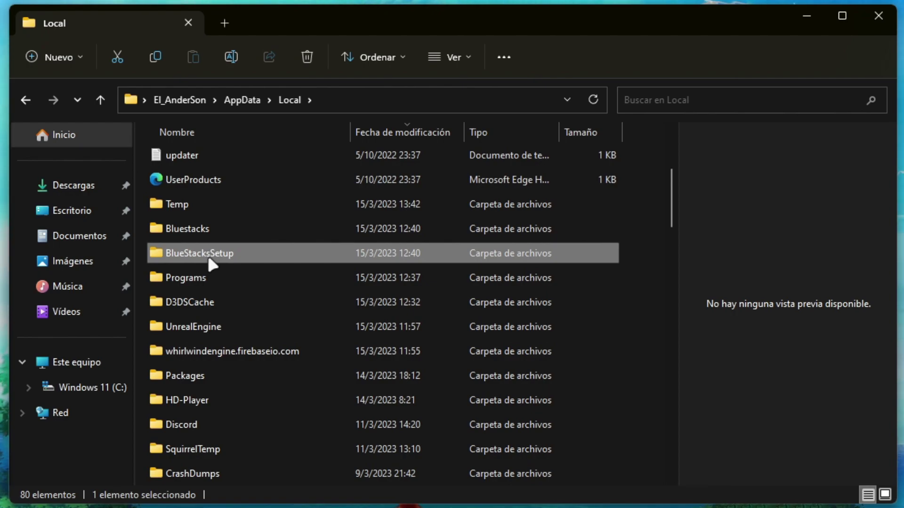
key("b")
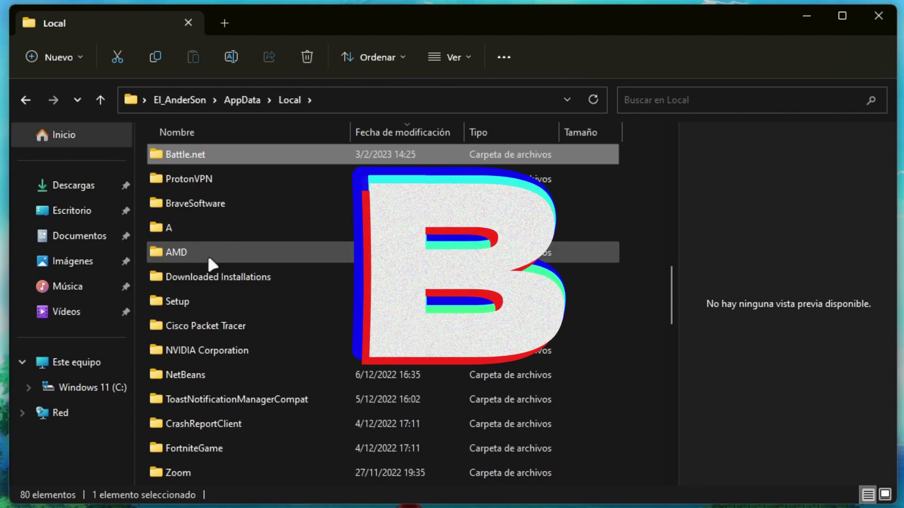
key("b")
key("b")
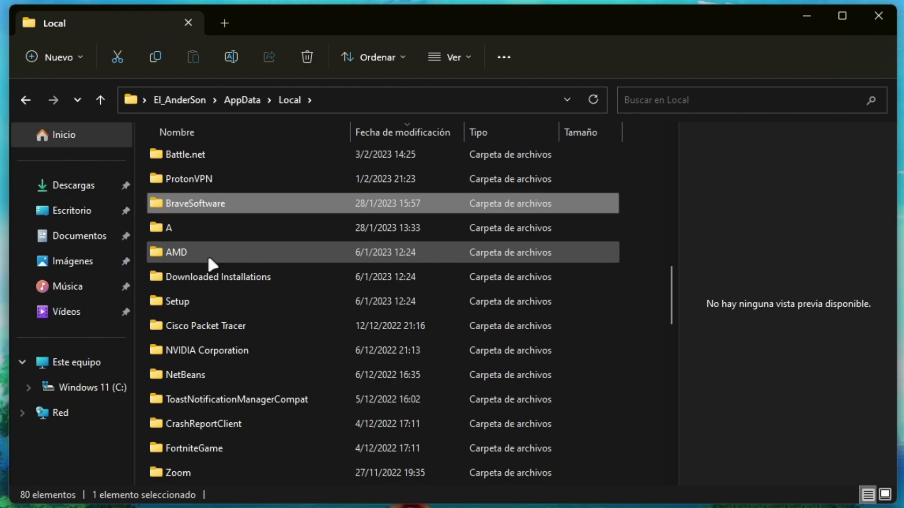
key("b")
key("b")
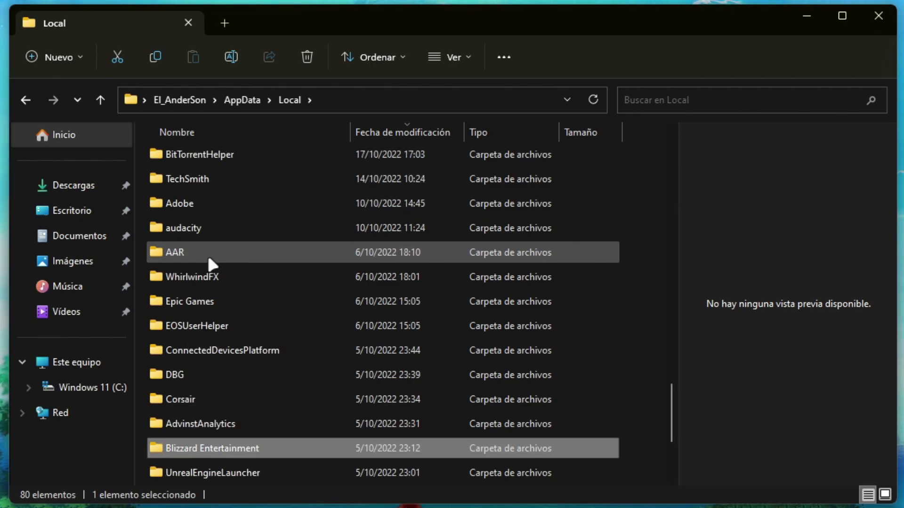
scroll(207, 253, "up", 1)
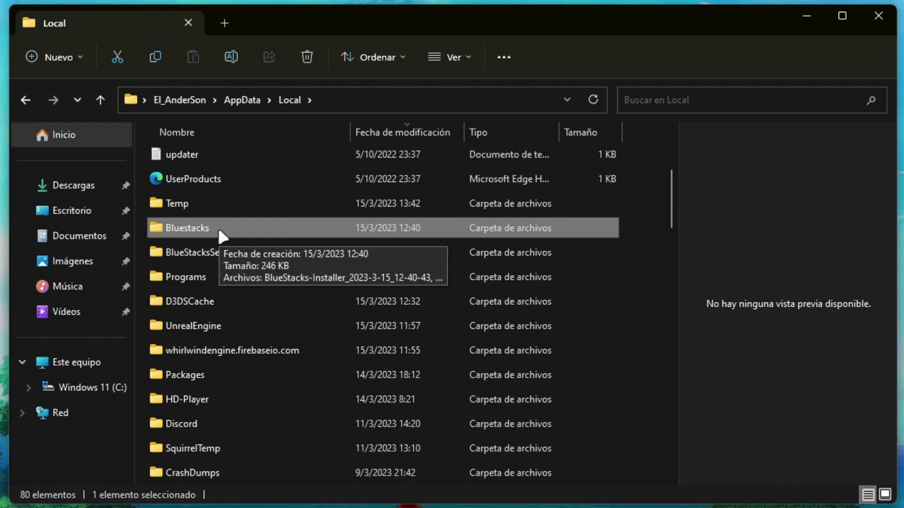
- Delete the Bluestacks and BlueStacksSetup folders from the Local folder
left_click(226, 253)
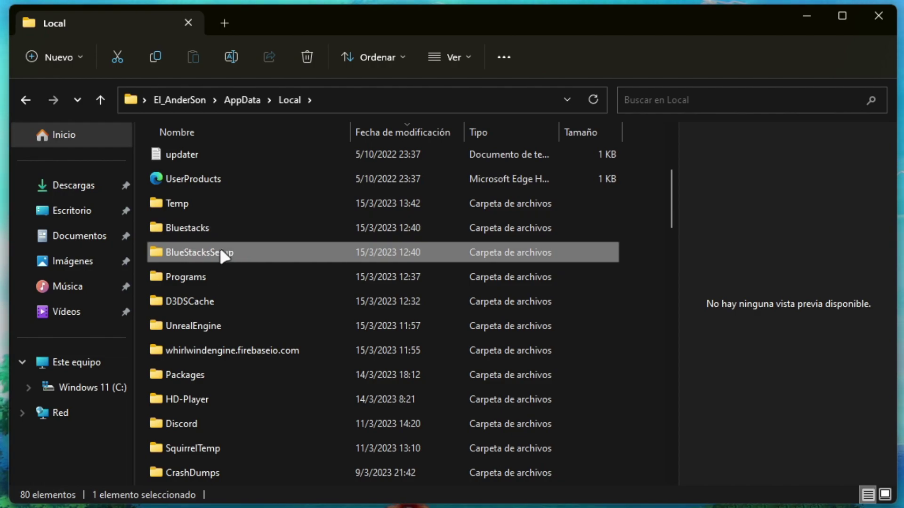
left_click_drag(139, 230, 198, 255)
right_click(197, 254)
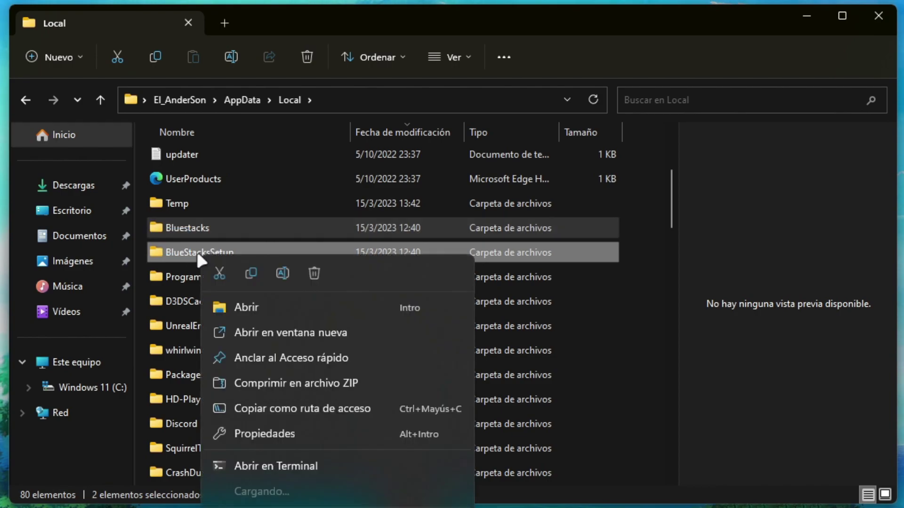
left_click(312, 269)
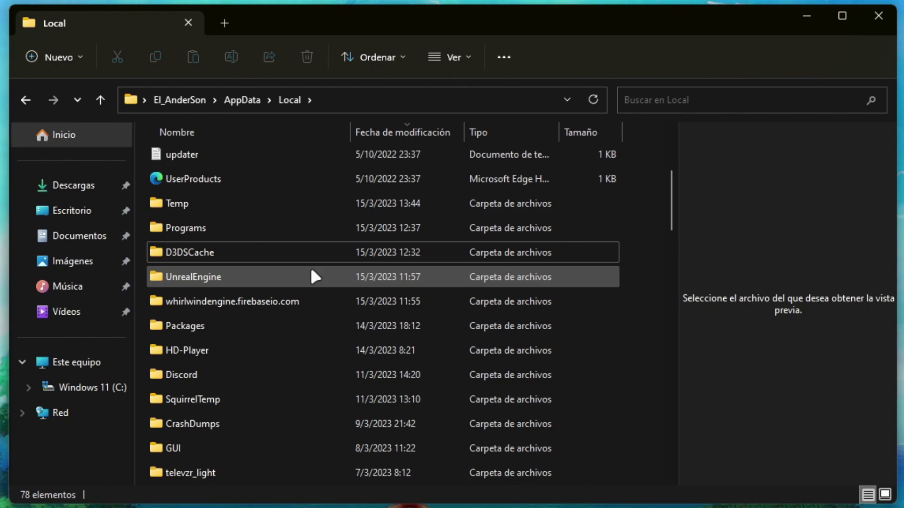
- Look through AppData's Roaming folder for BlueStacks folders by jumping to the entries that start with B, and return to AppData
key("alt+Up")
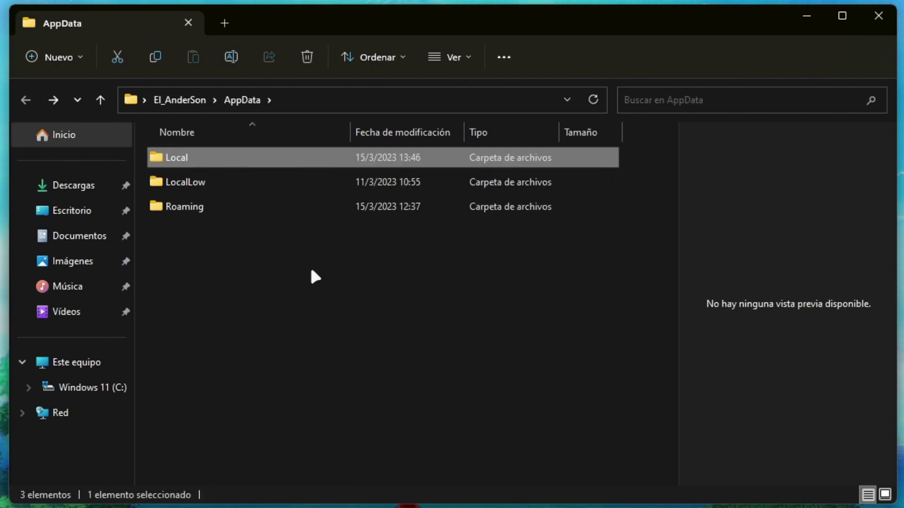
double_click(202, 208)
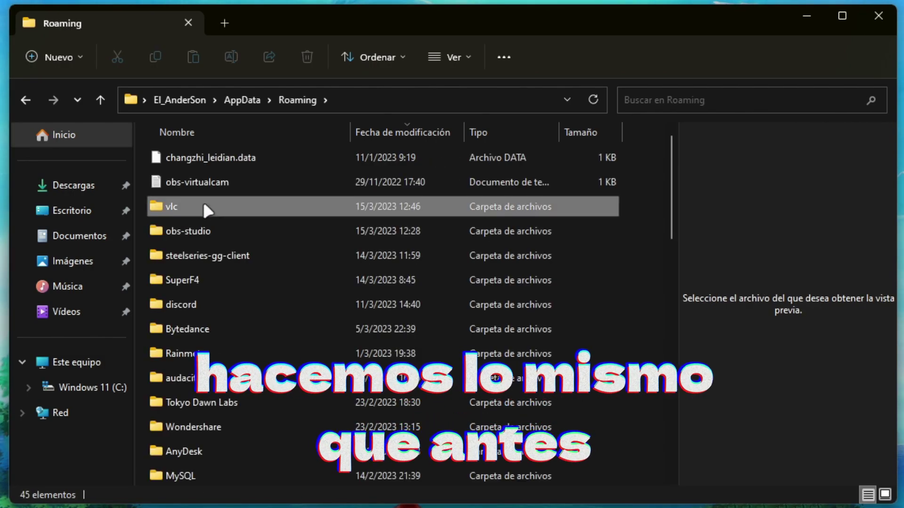
left_click(204, 206)
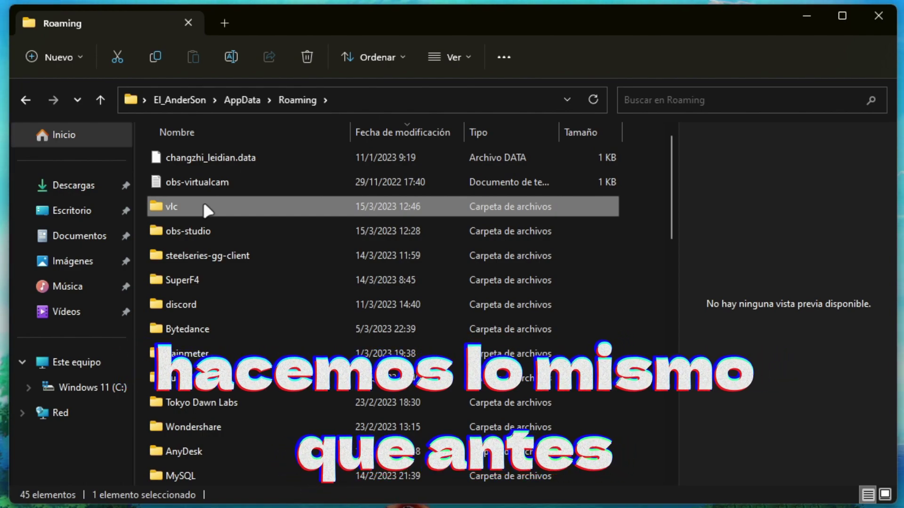
key("b")
key("a")
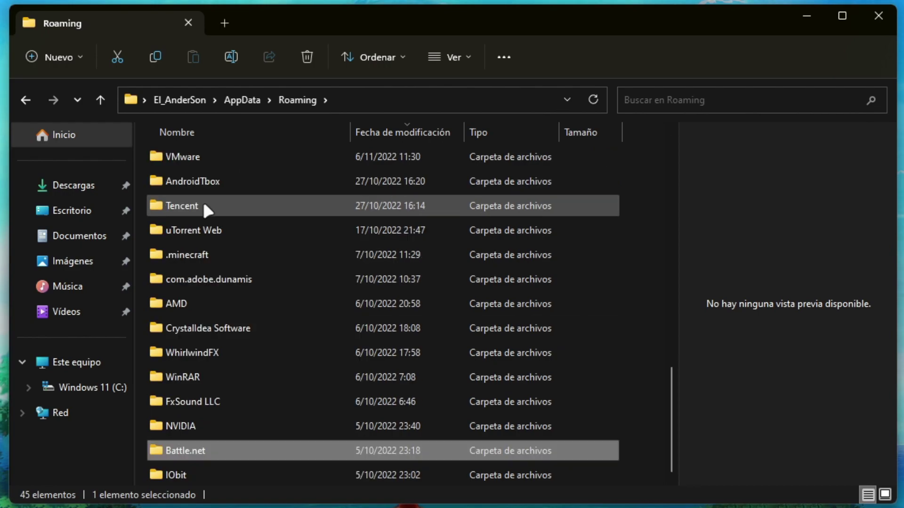
key("b")
key("a")
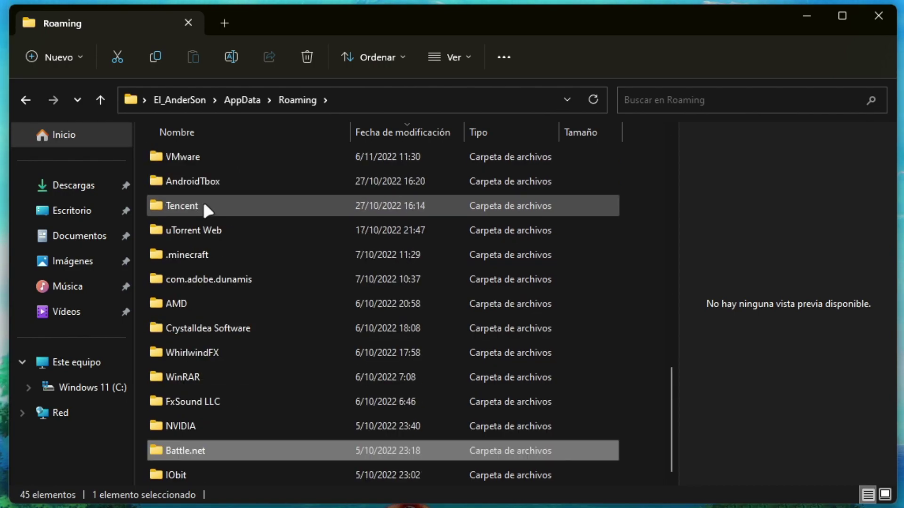
key("alt+Up")
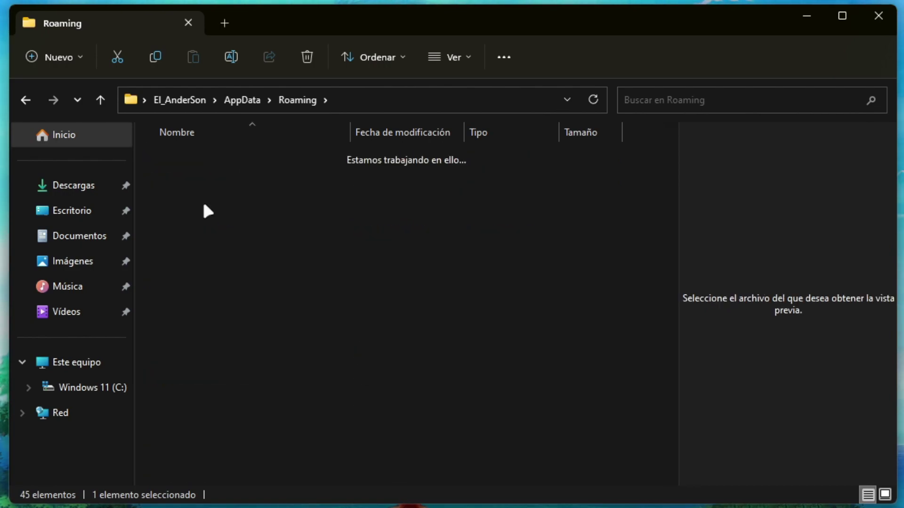
left_click(180, 187)
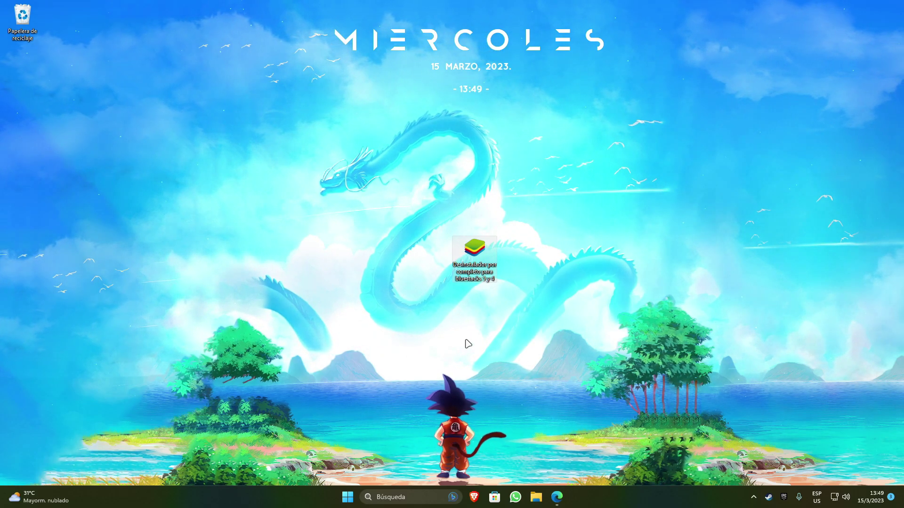
- Open the Registry Editor by running regedit
key("super+r")
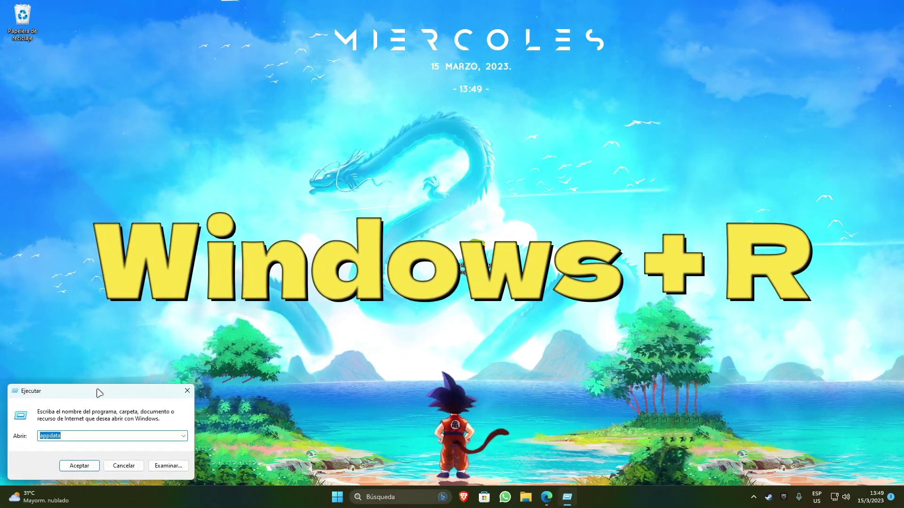
left_click_drag(94, 391, 491, 289)
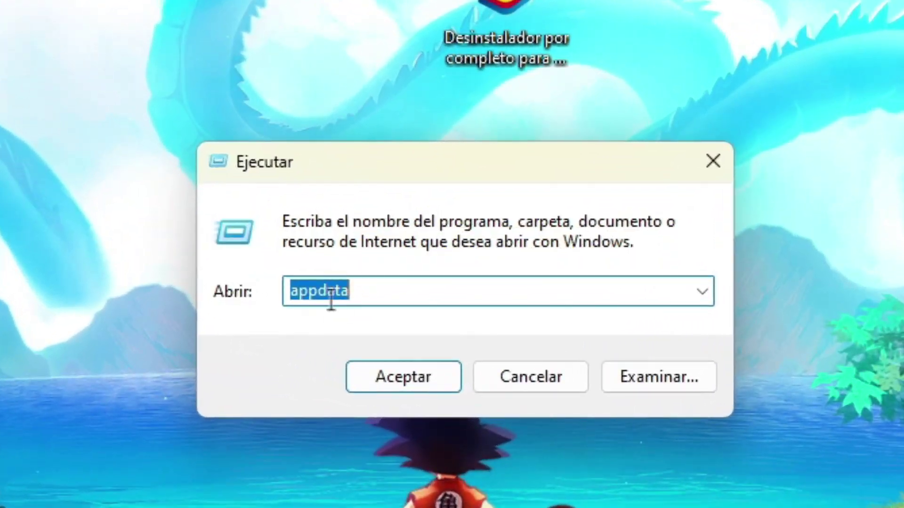
left_click(359, 297)
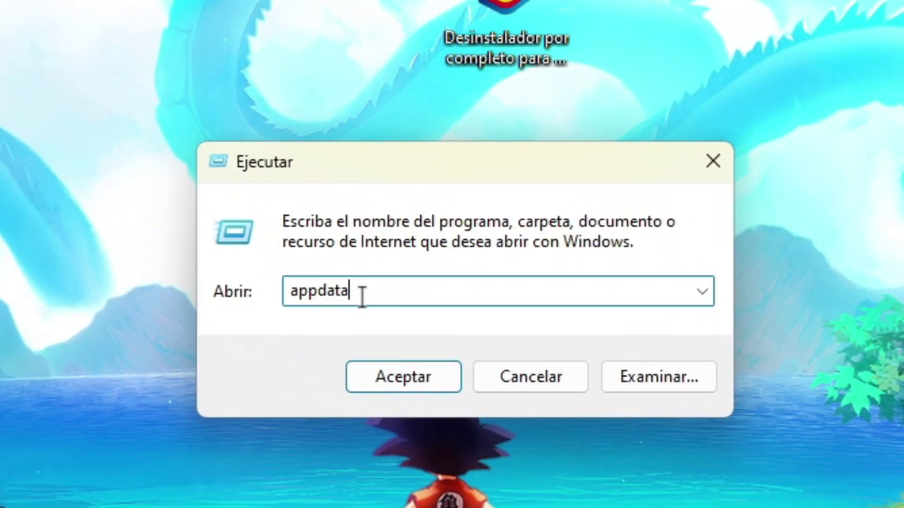
double_click(359, 296)
type("regedit")
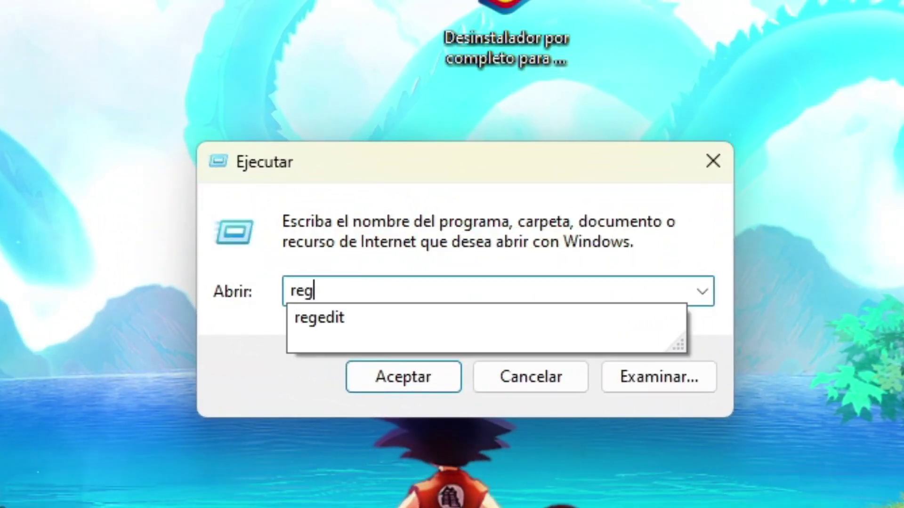
left_click(411, 374)
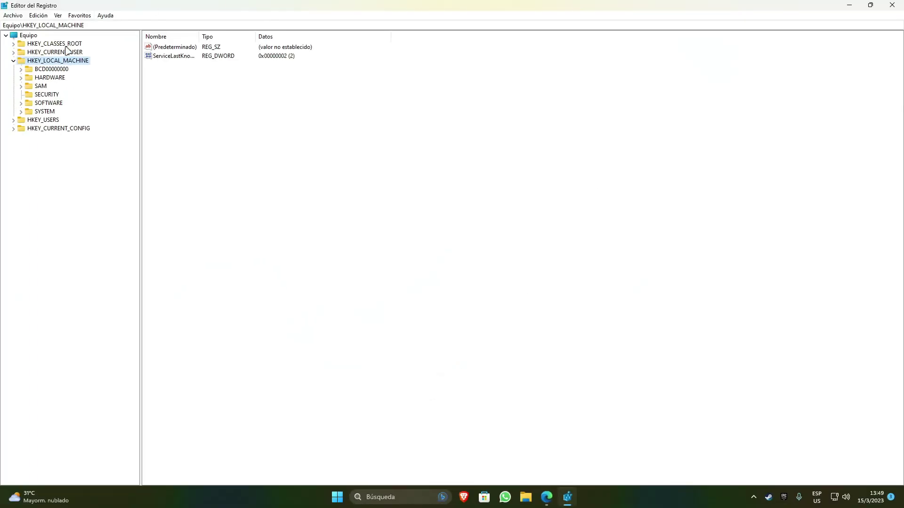
- Collapse HKEY_LOCAL_MACHINE and expand the Software key under HKEY_CURRENT_USER
left_click(12, 59)
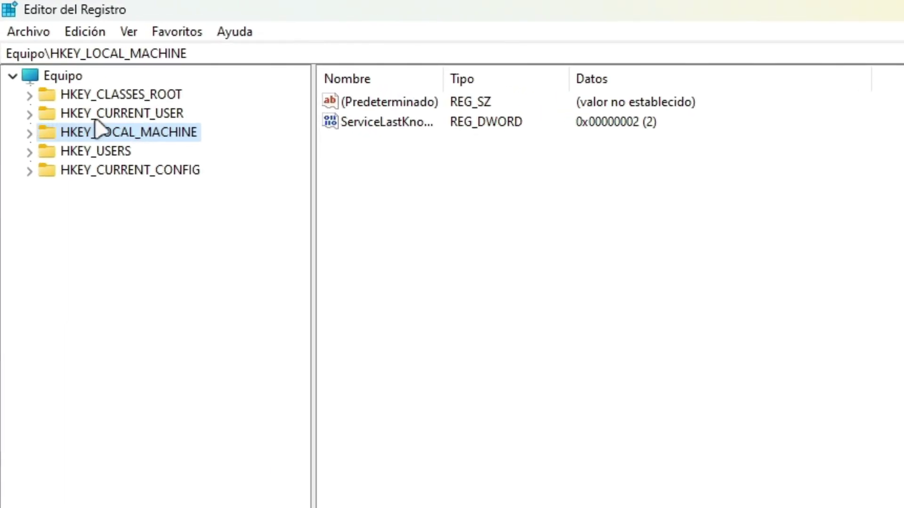
left_click(100, 115)
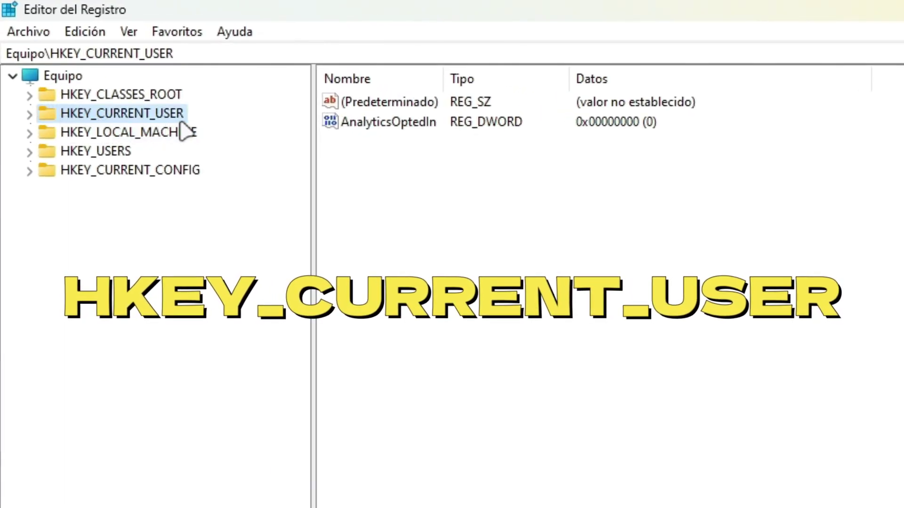
left_click(29, 114)
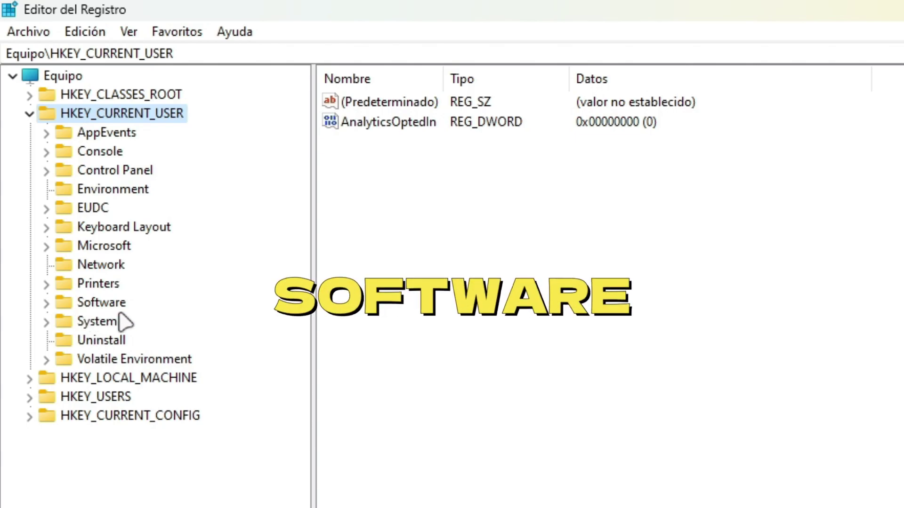
left_click(46, 303)
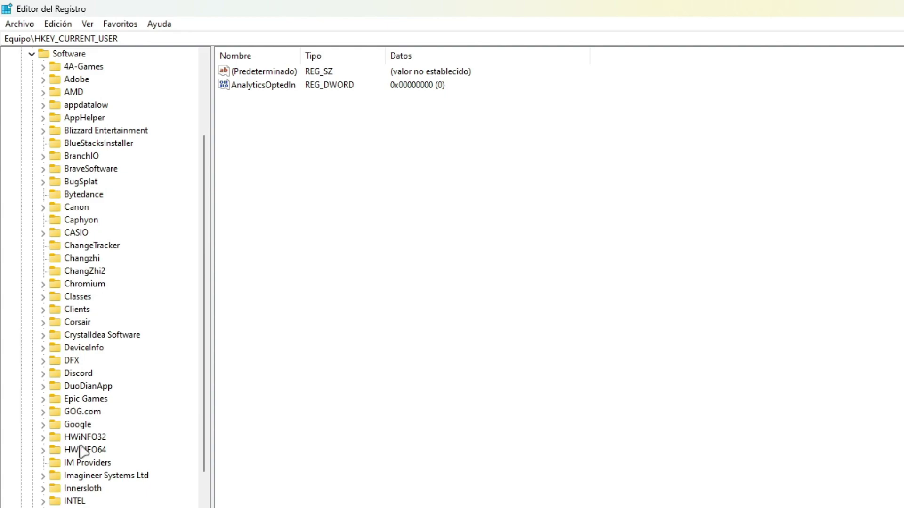
- Delete the BlueStacksInstaller key from HKEY_CURRENT_USER\Software and confirm the deletion
left_click(98, 143)
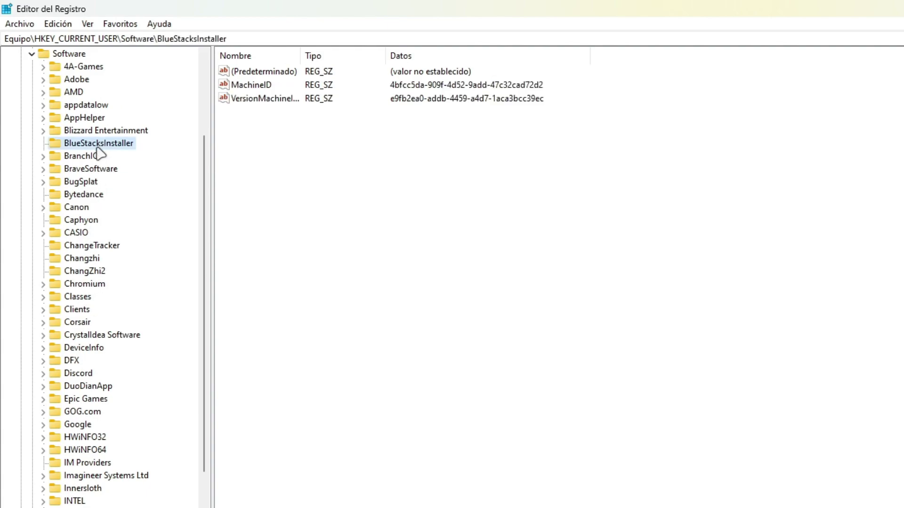
right_click(107, 151)
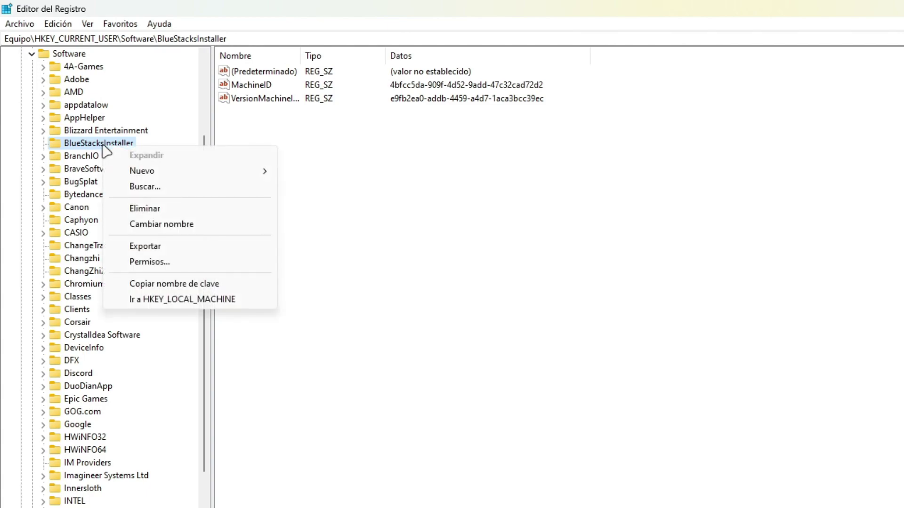
left_click(100, 144)
right_click(98, 145)
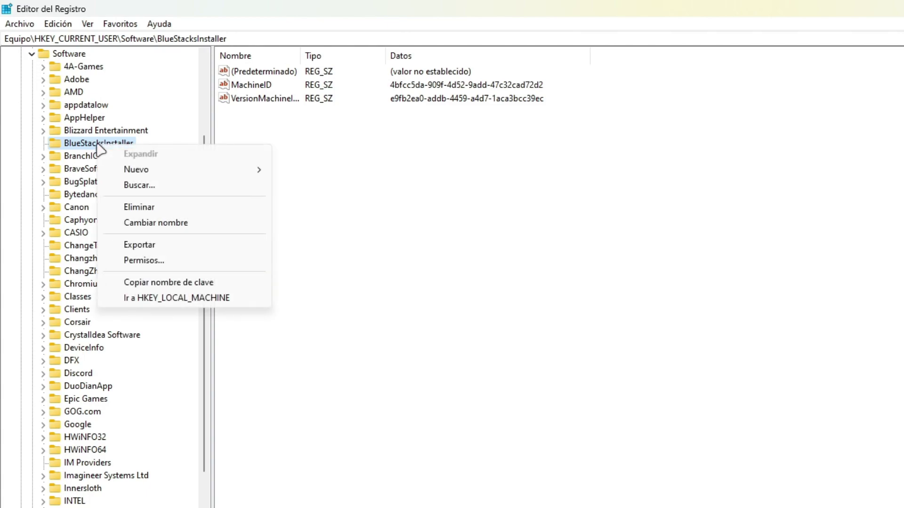
left_click(161, 209)
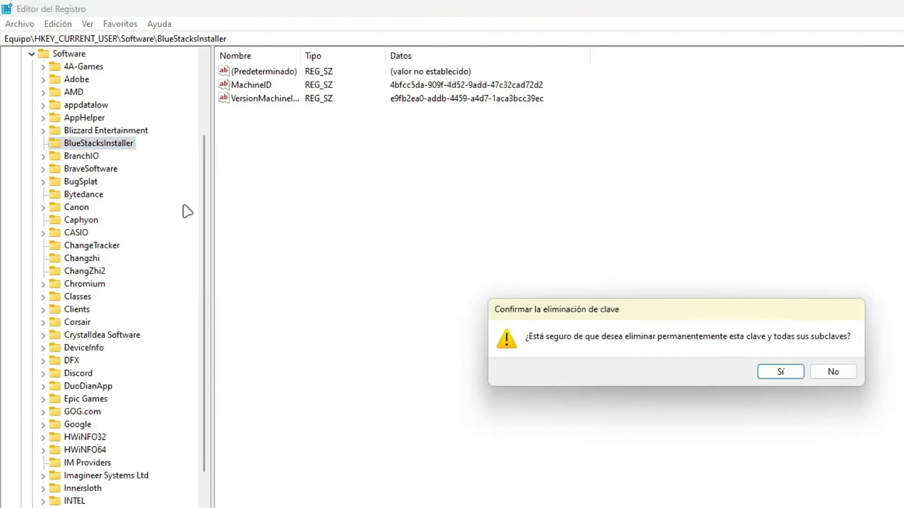
left_click(784, 373)
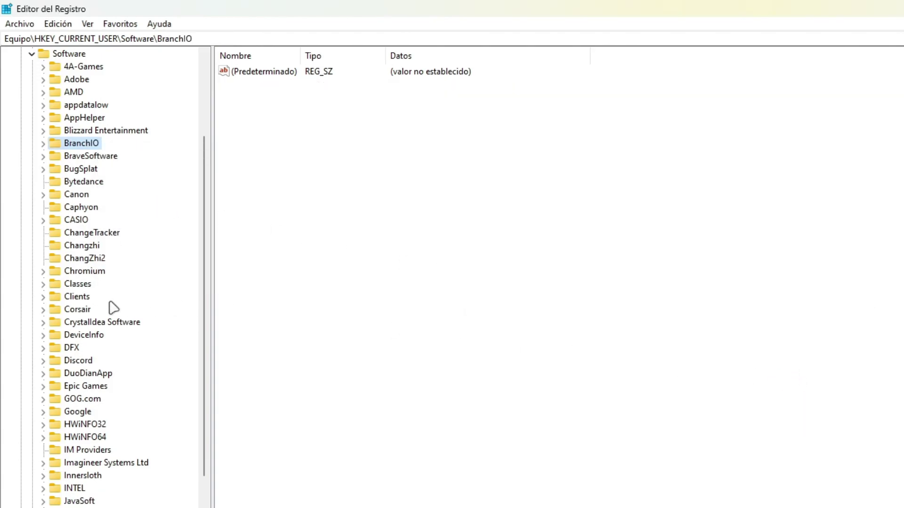
- Check the remaining HKEY_CURRENT_USER\Software keys, collapse HKEY_CURRENT_USER and expand the SOFTWARE key under HKEY_LOCAL_MACHINE
scroll(114, 308, "down", 8)
scroll(144, 461, "up", 13)
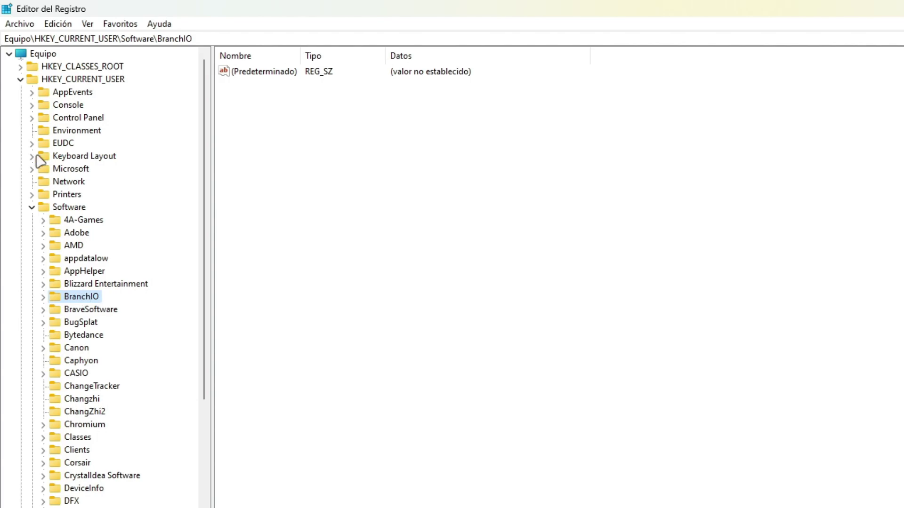
left_click(19, 79)
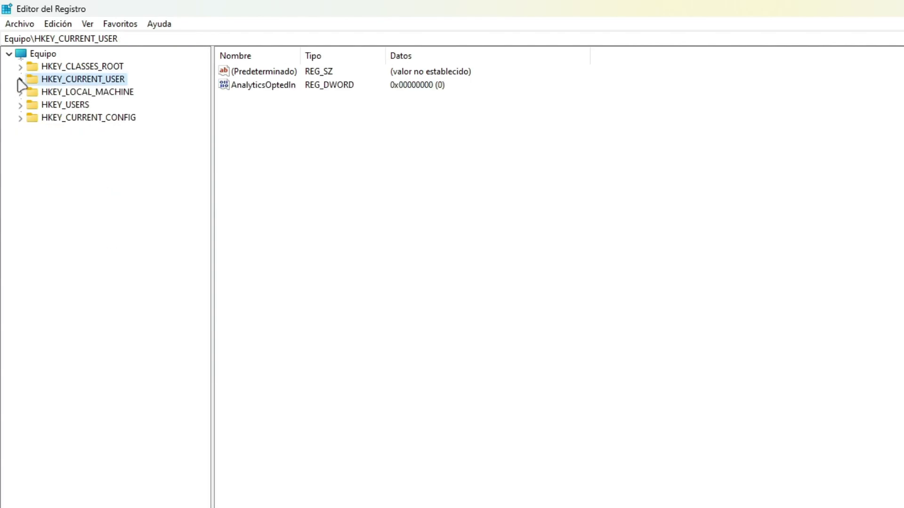
left_click(47, 93)
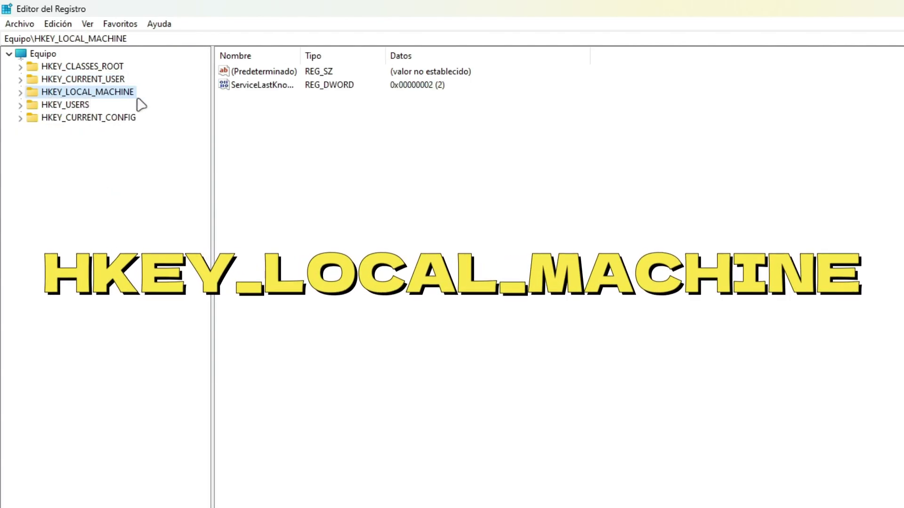
left_click(23, 106)
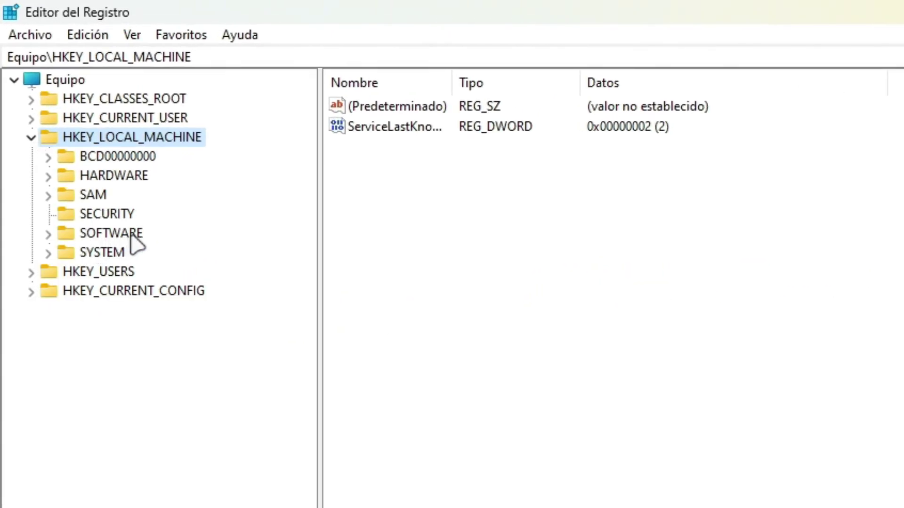
left_click(48, 234)
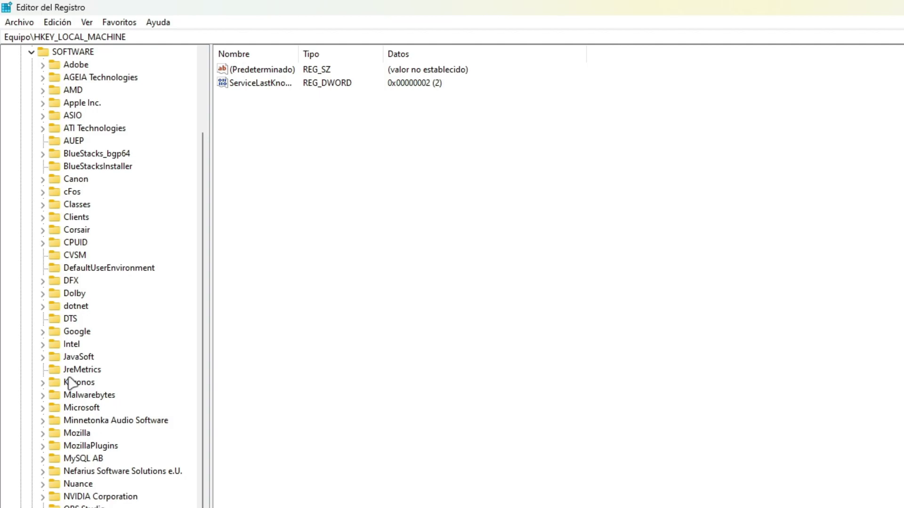
- Delete the BlueStacks_bgp64 and BlueStacksInstaller keys from HKEY_LOCAL_MACHINE\SOFTWARE, confirming each deletion
left_click(81, 167)
left_click(81, 155)
left_click(85, 166)
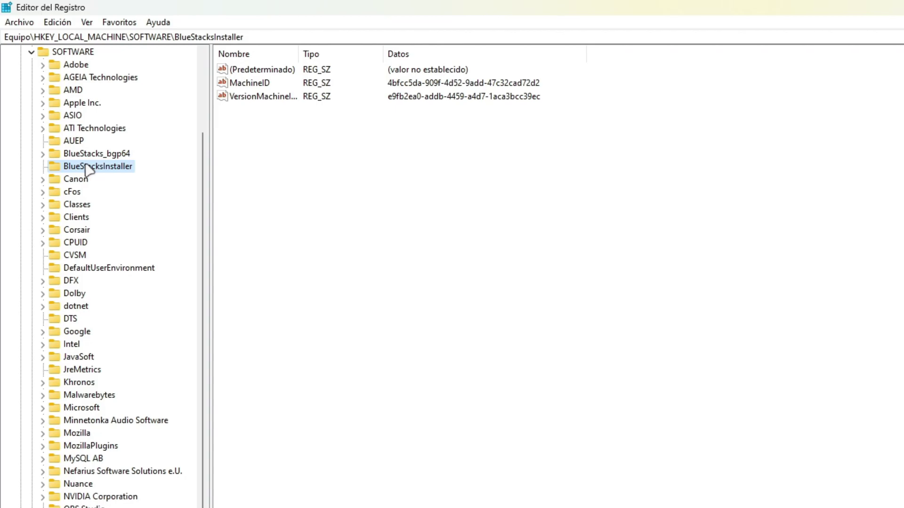
left_click(88, 160)
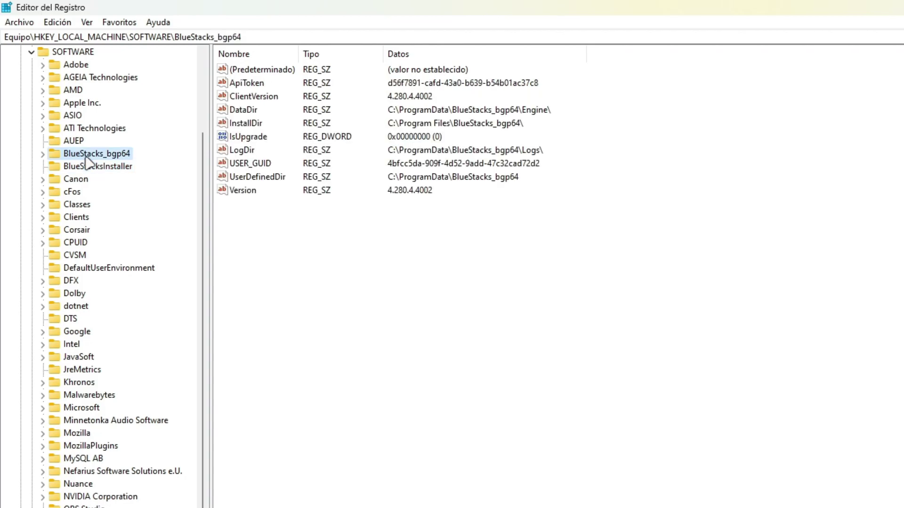
right_click(88, 162)
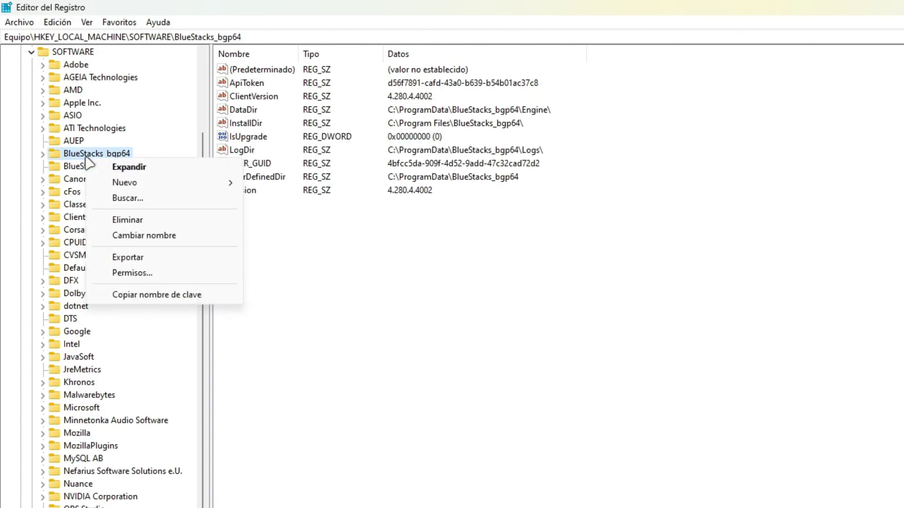
left_click(127, 220)
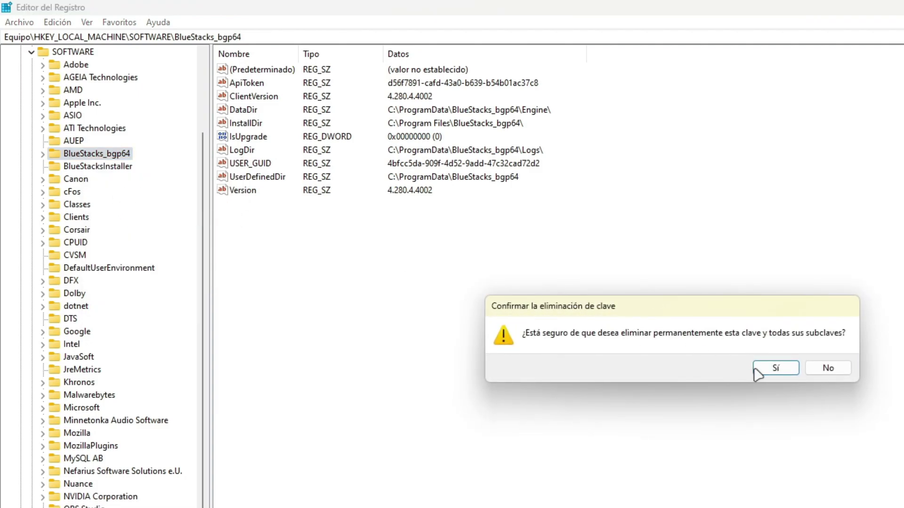
left_click(776, 372)
right_click(80, 159)
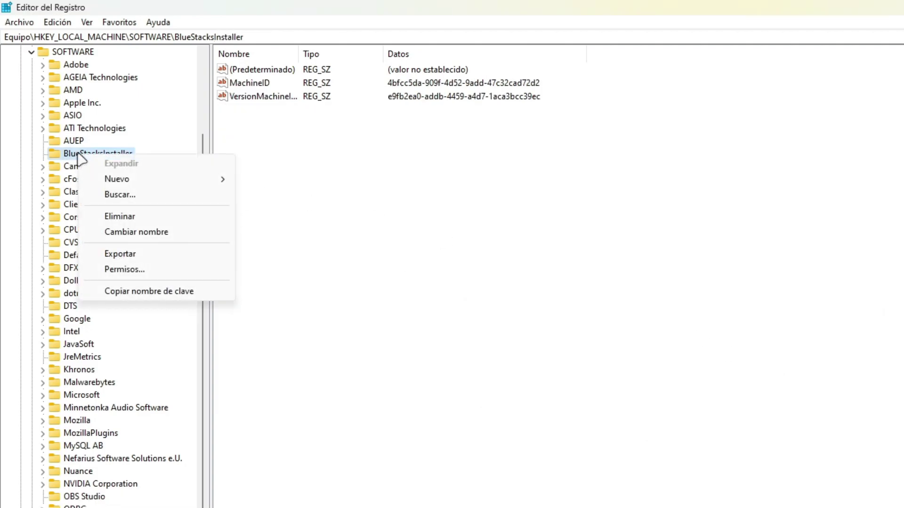
left_click(118, 217)
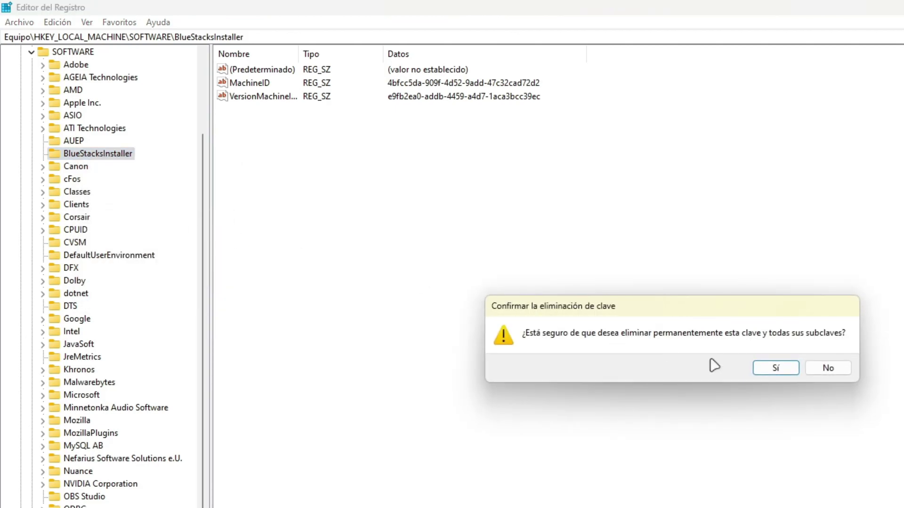
left_click(787, 370)
- Look through the remaining HKEY_LOCAL_MACHINE\SOFTWARE keys for BlueStacks entries, and collapse SOFTWARE and HKEY_LOCAL_MACHINE
scroll(132, 164, "up", 2)
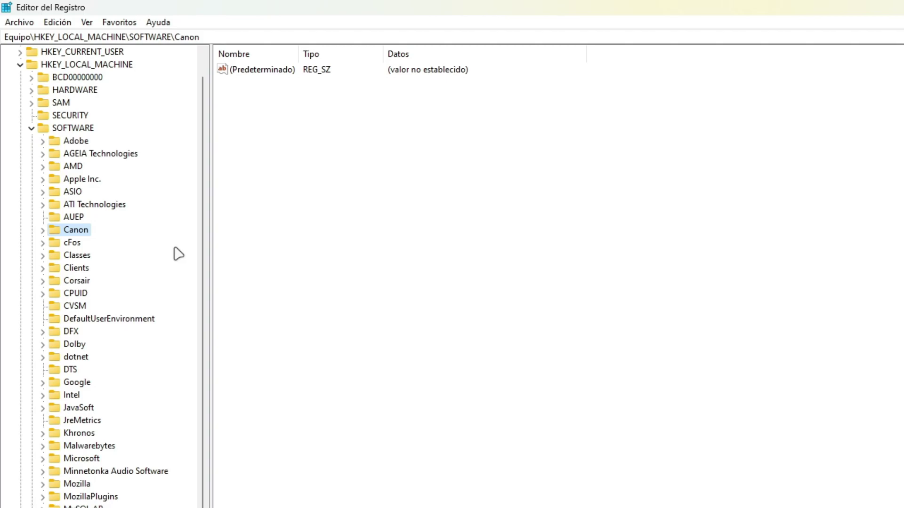
scroll(176, 257, "down", 4)
scroll(169, 281, "up", 5)
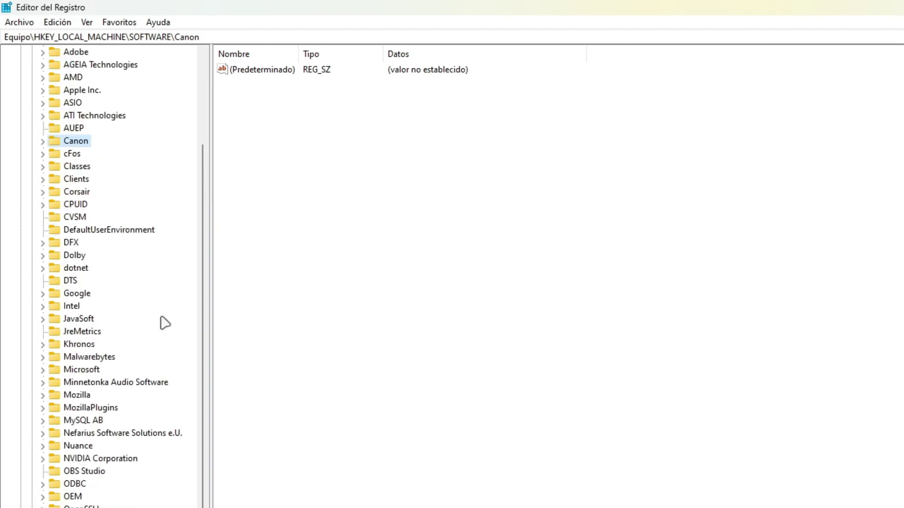
left_click(32, 154)
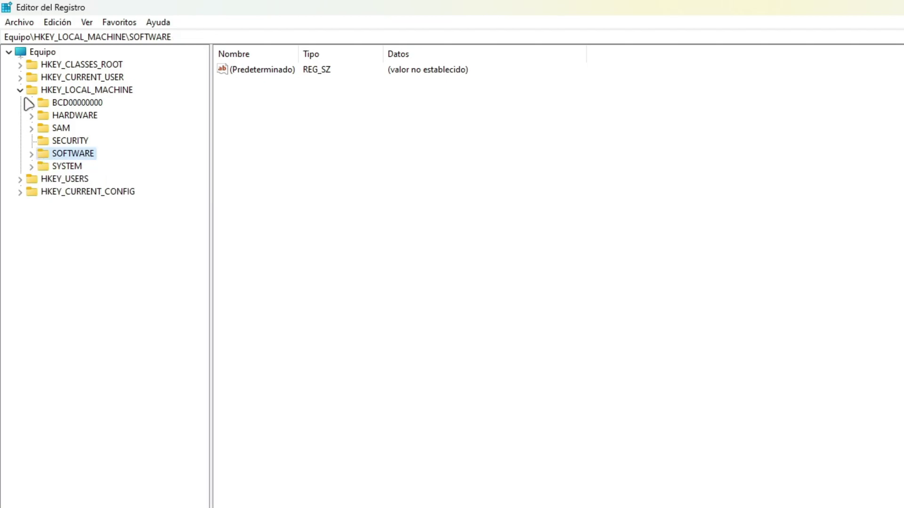
left_click(21, 91)
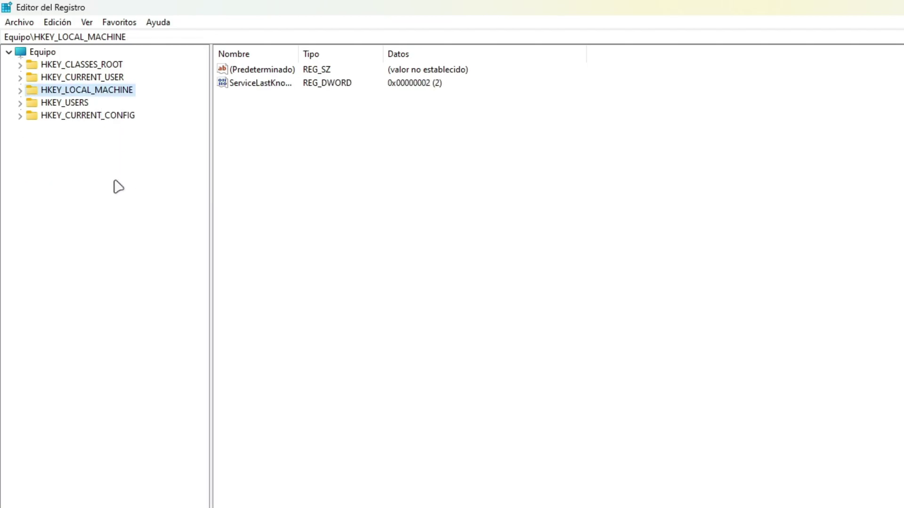